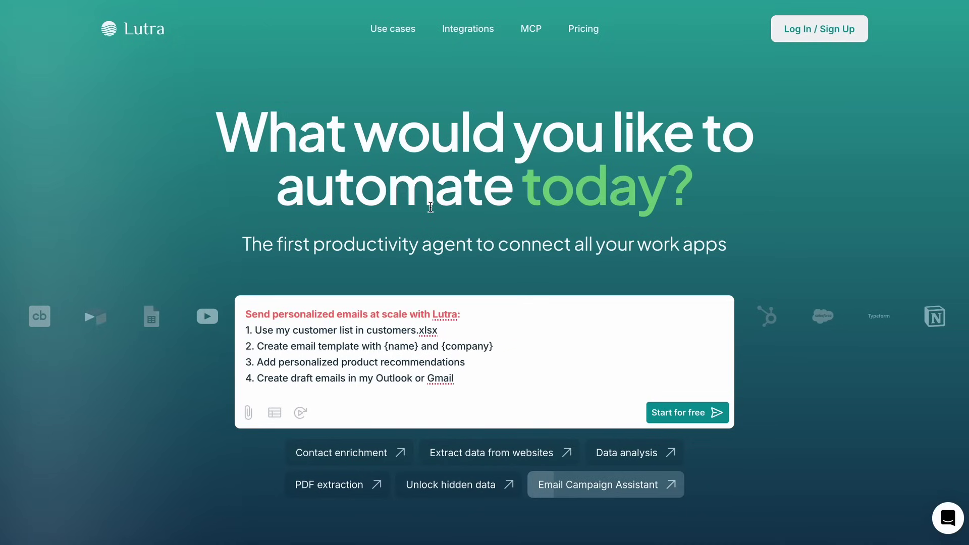
Step: Highlight the 'automate today' headline, then scroll down through the home page feature cards
{"action": "left_click_drag", "start_coordinate": [242, 133], "coordinate": [691, 190]}
{"action": "left_click", "coordinate": [691, 189]}
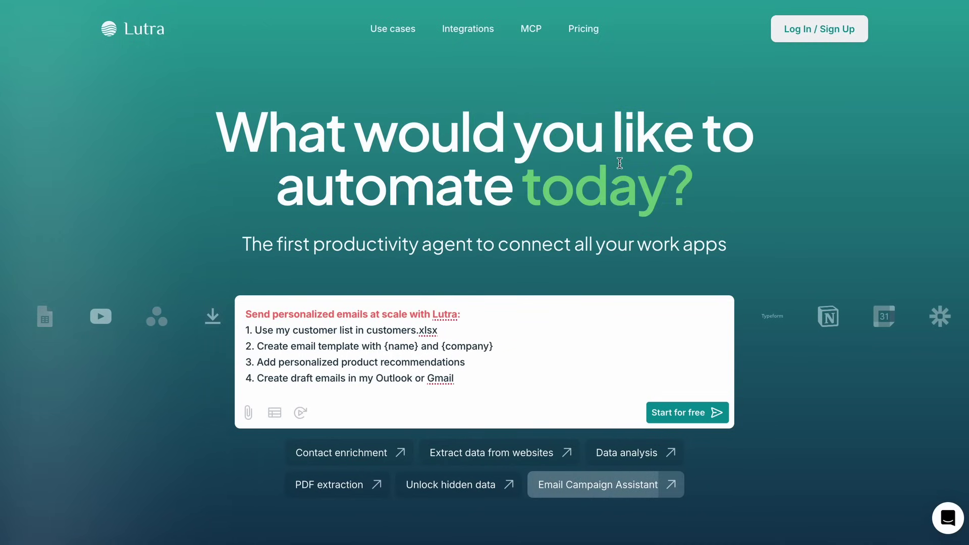
{"action": "scroll", "coordinate": [240, 229], "scroll_direction": "down", "scroll_amount": 1}
{"action": "scroll", "coordinate": [237, 227], "scroll_direction": "down", "scroll_amount": 8}
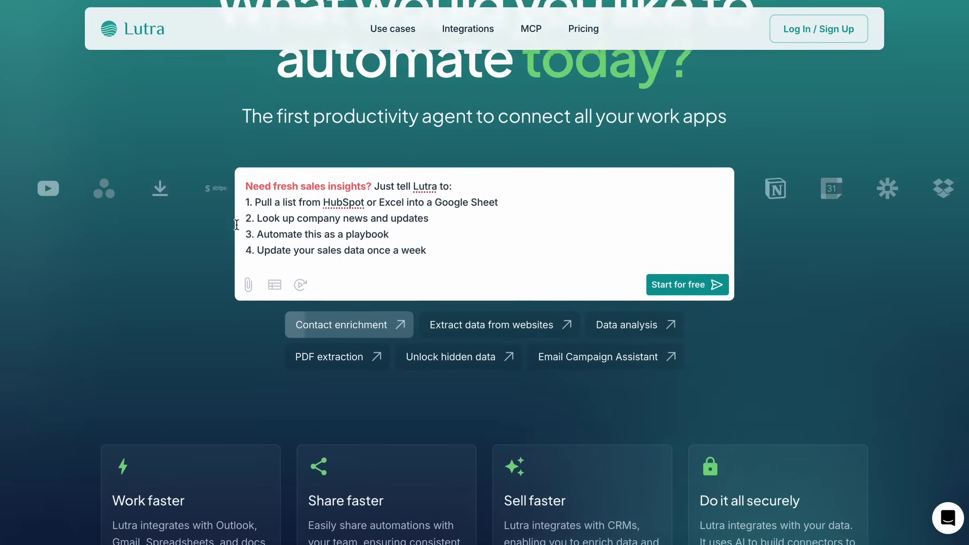
{"action": "scroll", "coordinate": [236, 225], "scroll_direction": "down", "scroll_amount": 1}
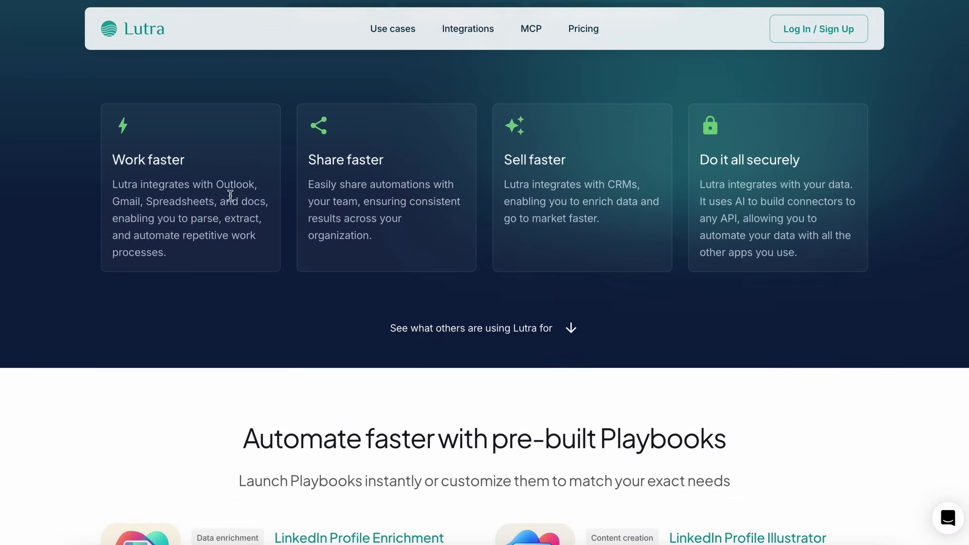
{"action": "scroll", "coordinate": [760, 203], "scroll_direction": "down", "scroll_amount": 13}
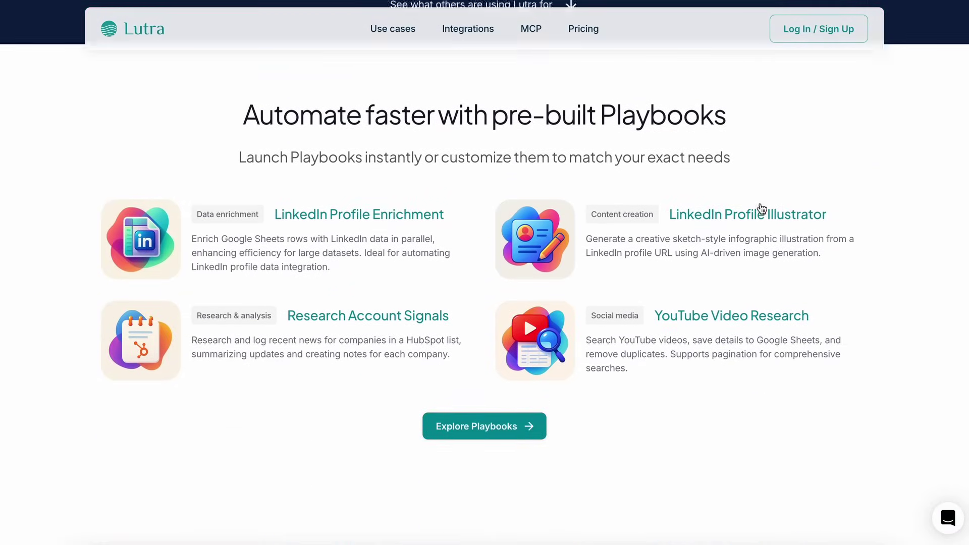
{"action": "scroll", "coordinate": [762, 208], "scroll_direction": "down", "scroll_amount": 6}
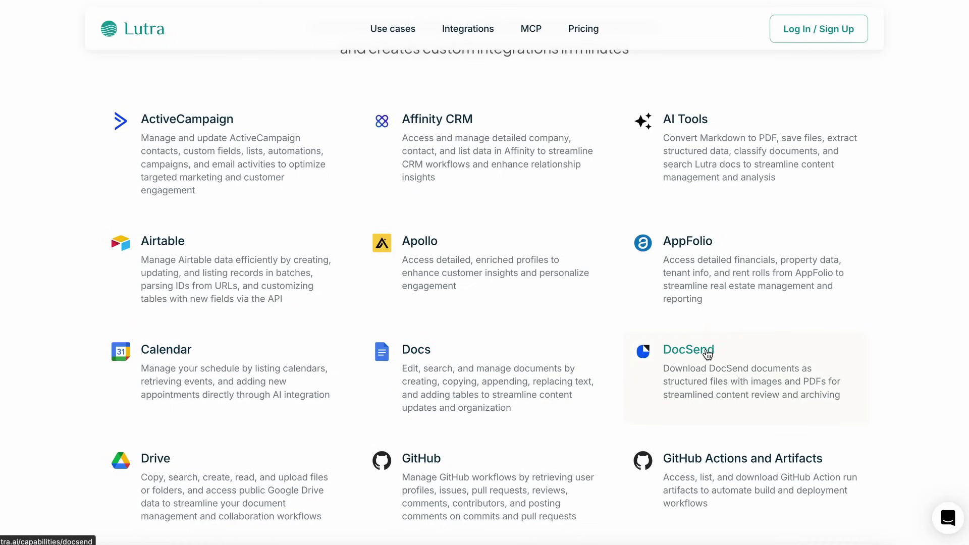
Step: Continue past Playbooks and the Featured integrations grid (Airtable, Gmail, HubSpot, Slack) to Solutions
{"action": "scroll", "coordinate": [237, 457], "scroll_direction": "down", "scroll_amount": 14}
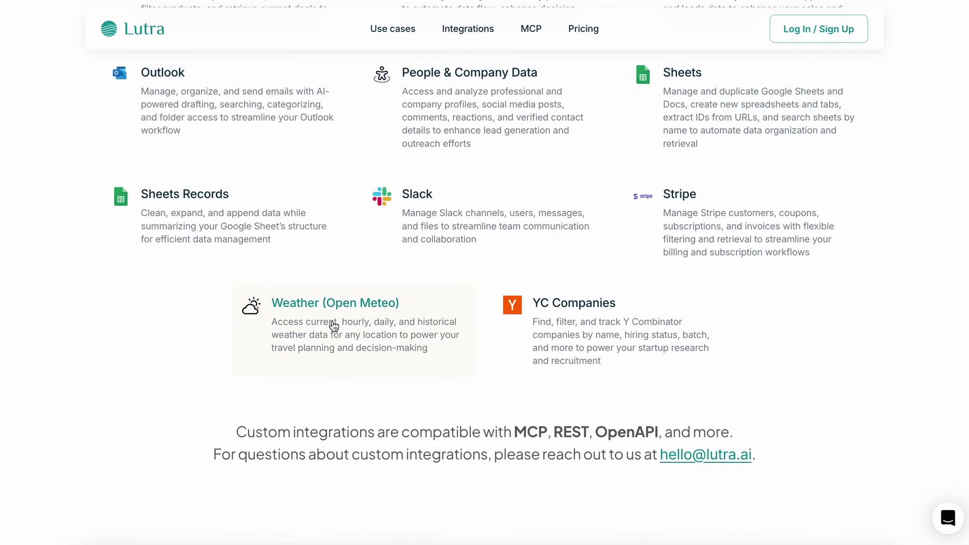
{"action": "scroll", "coordinate": [497, 314], "scroll_direction": "up", "scroll_amount": 1}
{"action": "scroll", "coordinate": [497, 314], "scroll_direction": "up", "scroll_amount": 16}
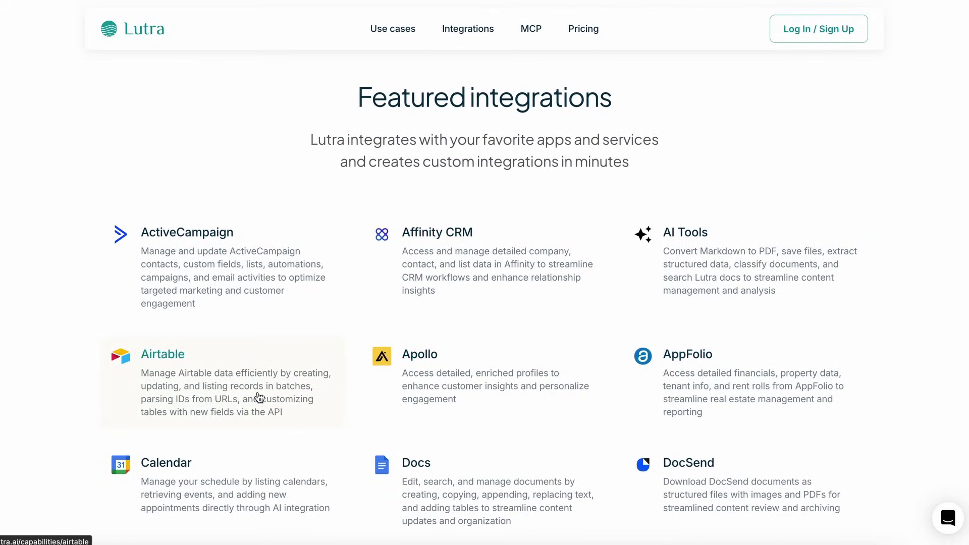
{"action": "scroll", "coordinate": [259, 397], "scroll_direction": "down", "scroll_amount": 3}
{"action": "scroll", "coordinate": [743, 336], "scroll_direction": "down", "scroll_amount": 3}
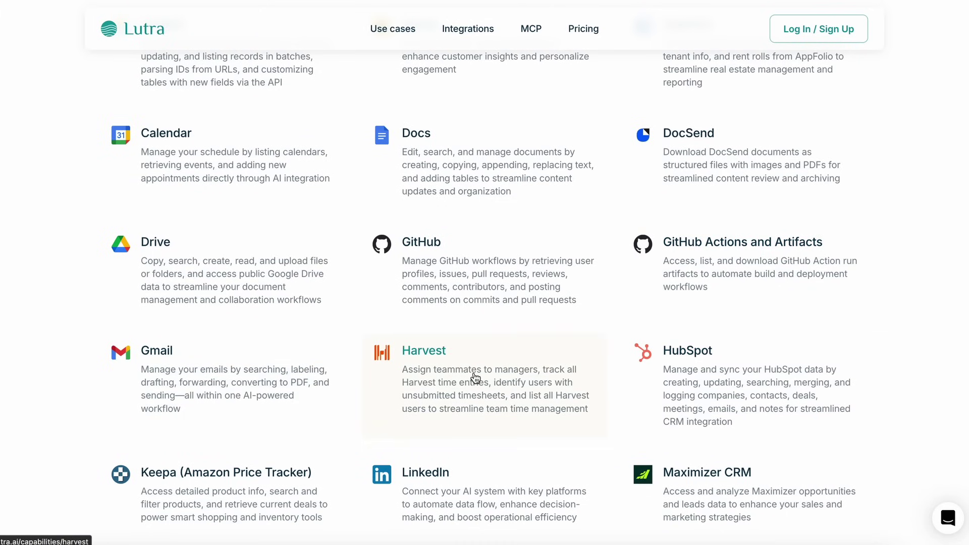
{"action": "scroll", "coordinate": [651, 376], "scroll_direction": "down", "scroll_amount": 4}
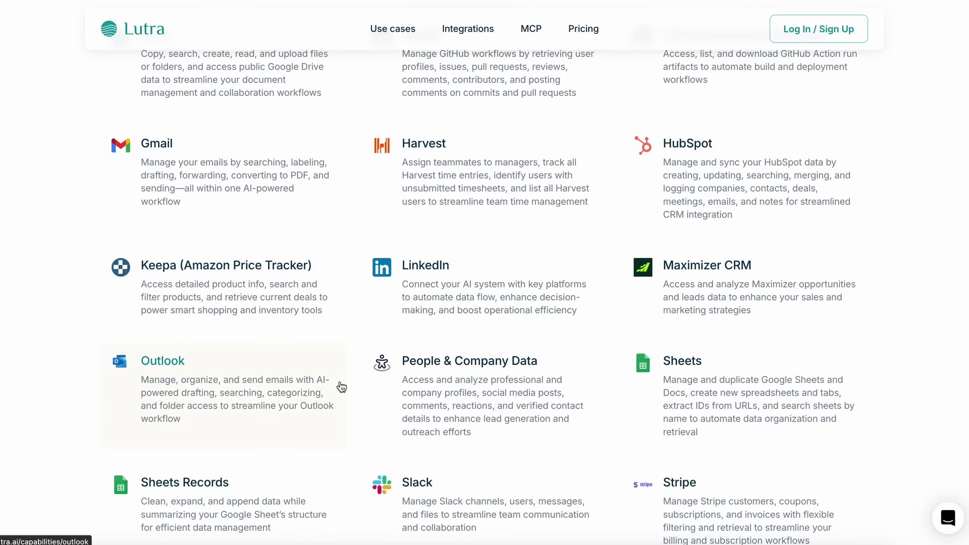
{"action": "scroll", "coordinate": [399, 376], "scroll_direction": "down", "scroll_amount": 4}
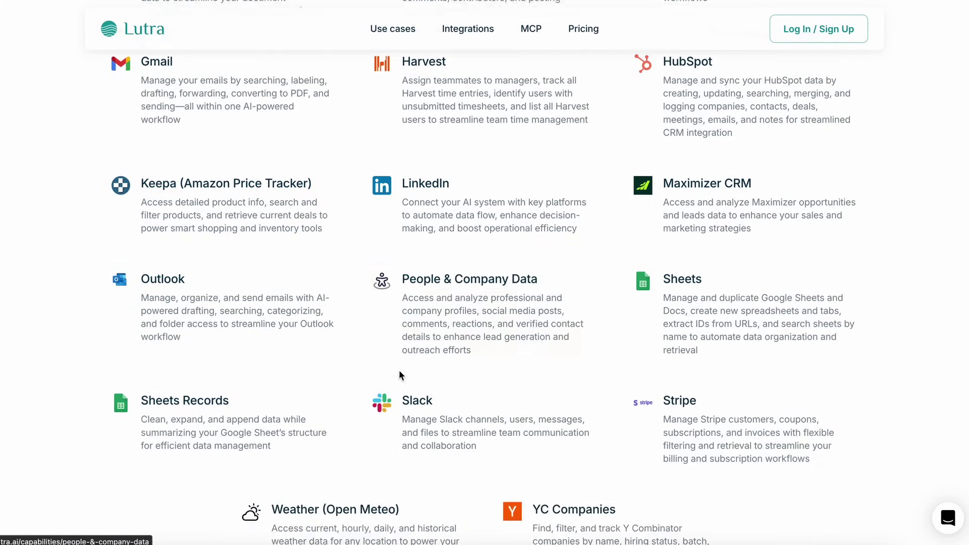
{"action": "scroll", "coordinate": [399, 376], "scroll_direction": "down", "scroll_amount": 10}
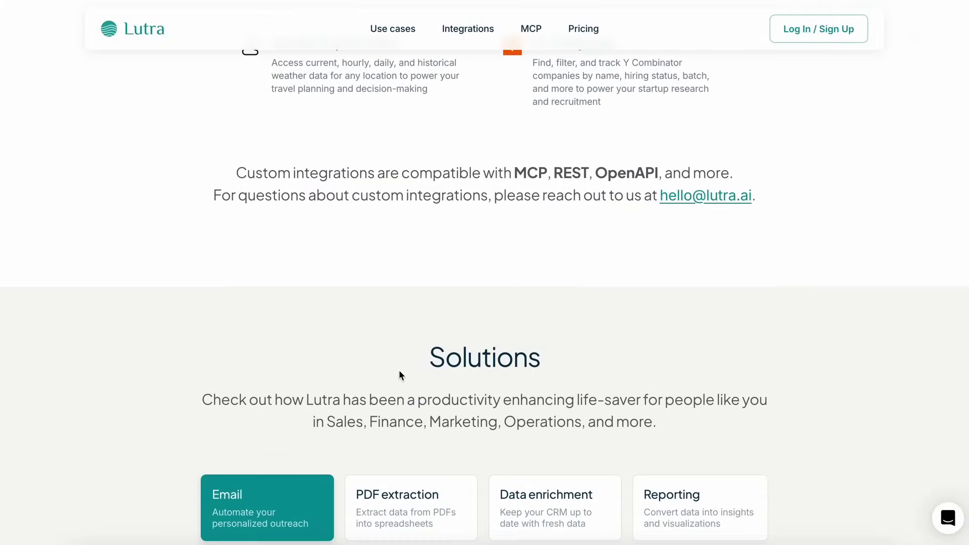
Step: View the PDF extraction, Data enrichment and Reporting solution examples
{"action": "scroll", "coordinate": [400, 376], "scroll_direction": "down", "scroll_amount": 4}
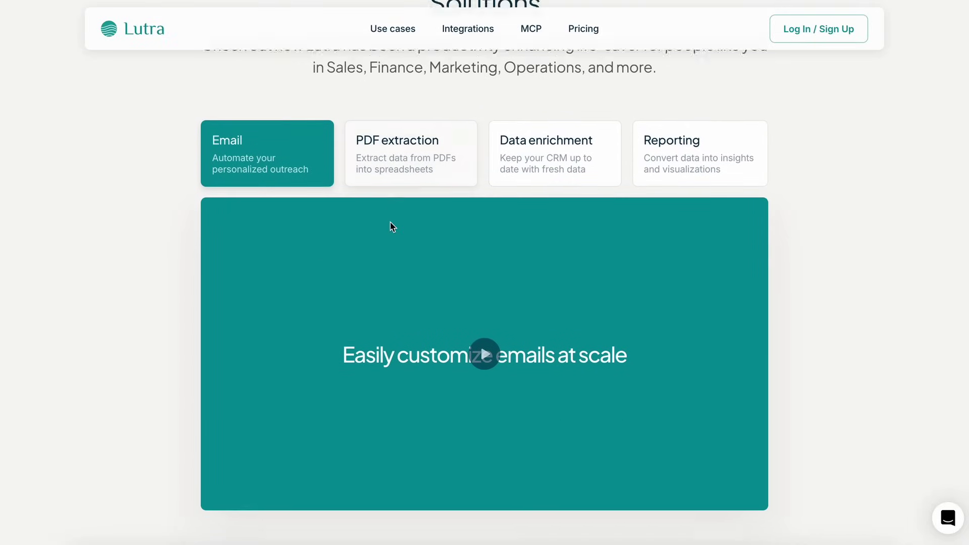
{"action": "left_click", "coordinate": [402, 135]}
{"action": "left_click", "coordinate": [515, 135]}
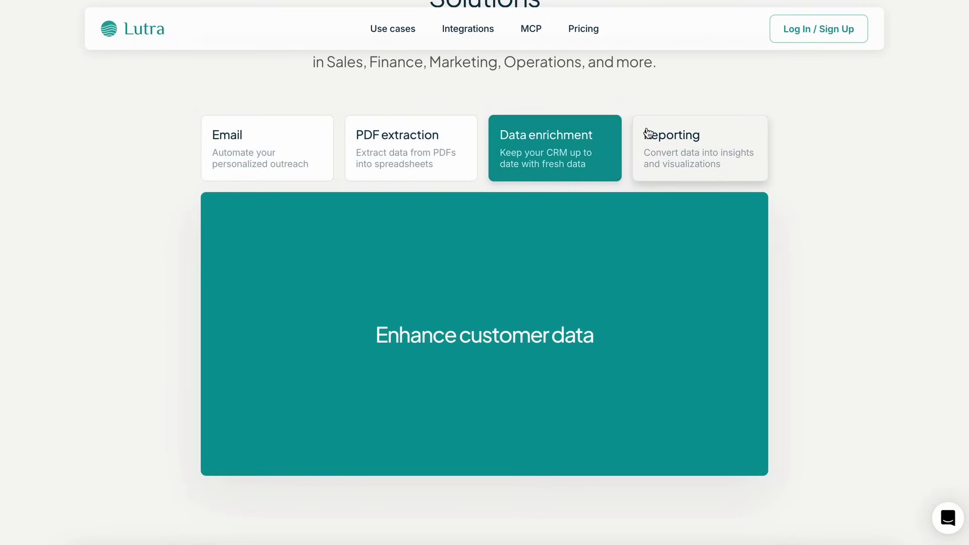
{"action": "left_click", "coordinate": [651, 132]}
Step: Expand the FAQ answers on AI assistants, credits, integrations and Playbooks
{"action": "scroll", "coordinate": [782, 188], "scroll_direction": "down", "scroll_amount": 10}
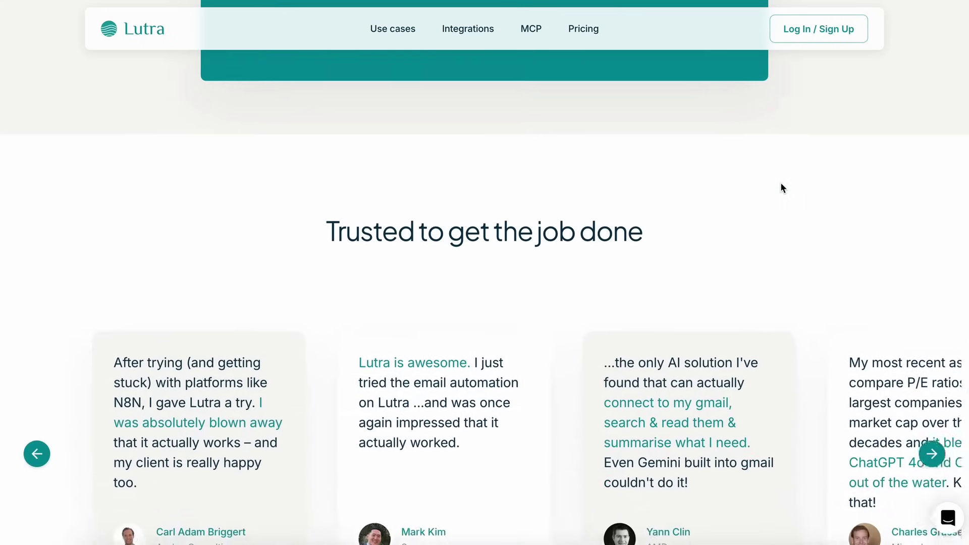
{"action": "scroll", "coordinate": [781, 188], "scroll_direction": "down", "scroll_amount": 6}
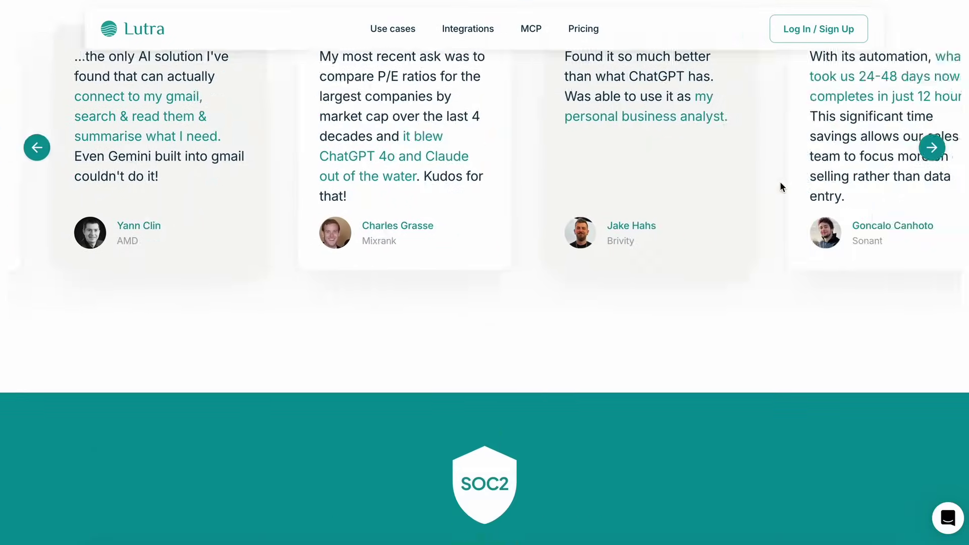
{"action": "scroll", "coordinate": [781, 187], "scroll_direction": "down", "scroll_amount": 13}
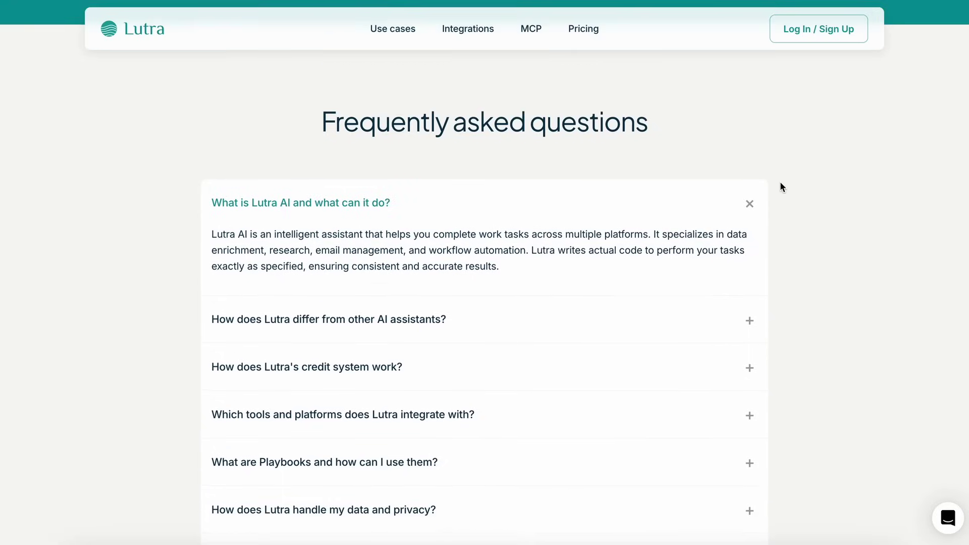
{"action": "left_click", "coordinate": [757, 225]}
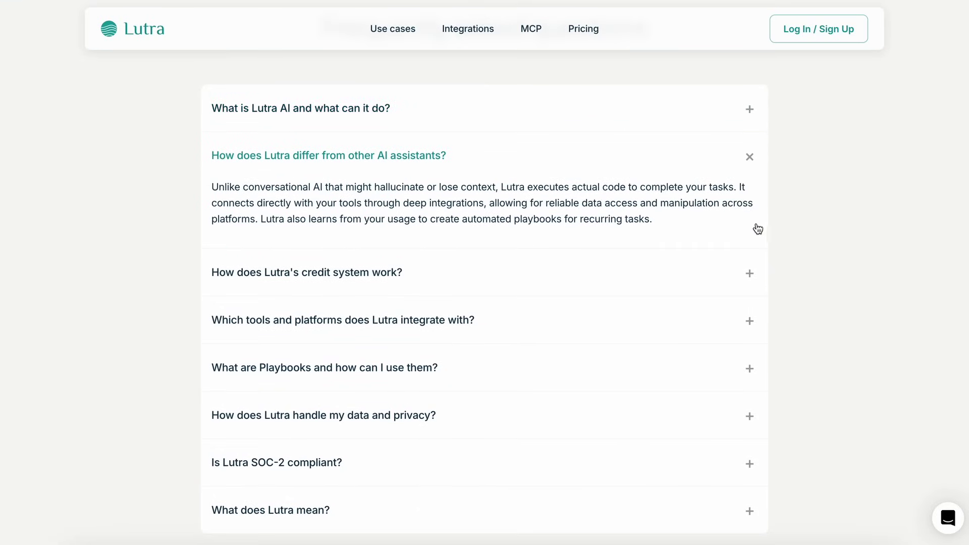
{"action": "left_click", "coordinate": [726, 261]}
{"action": "left_click", "coordinate": [735, 322]}
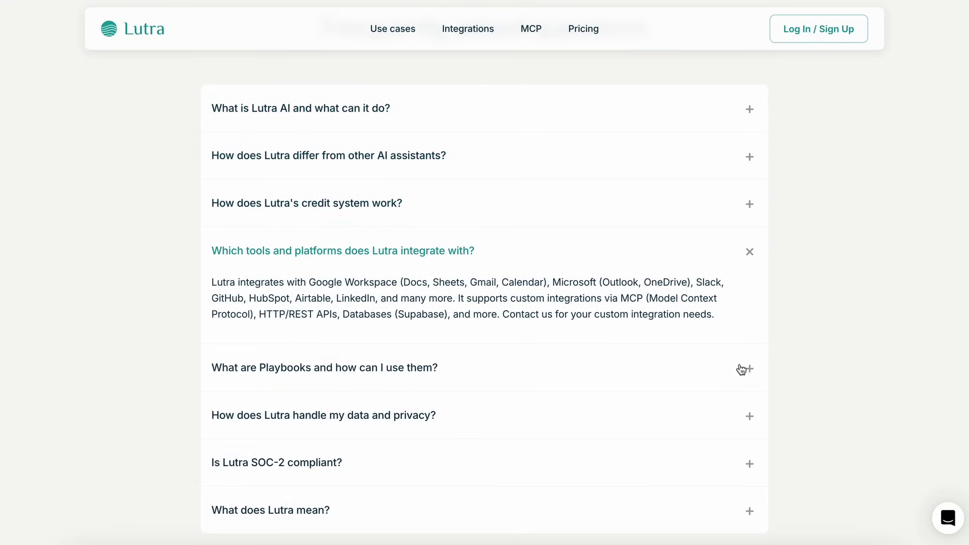
{"action": "left_click", "coordinate": [742, 368]}
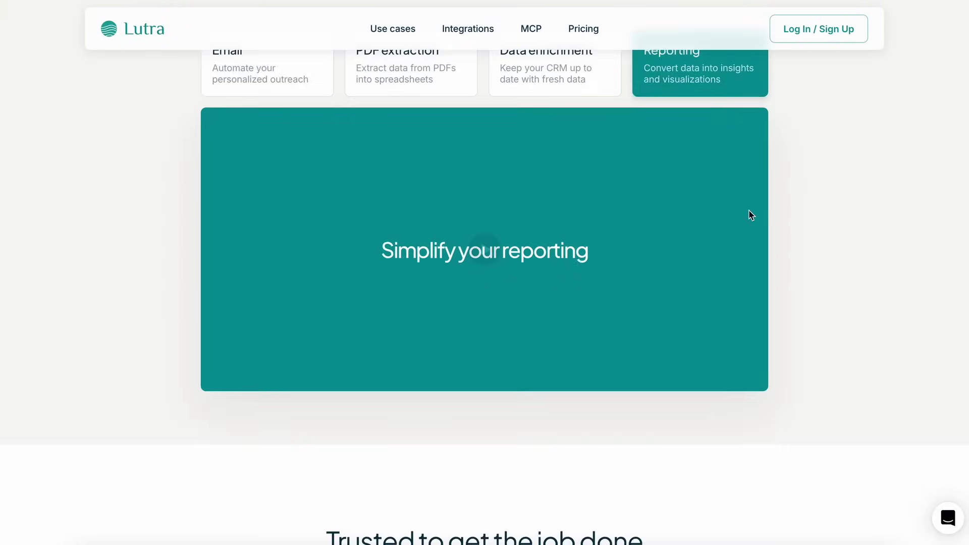
Step: Play the Data enrichment, PDF extraction and Email outreach example videos, then return to the top
{"action": "scroll", "coordinate": [750, 215], "scroll_direction": "up", "scroll_amount": 3}
{"action": "left_click", "coordinate": [591, 238]}
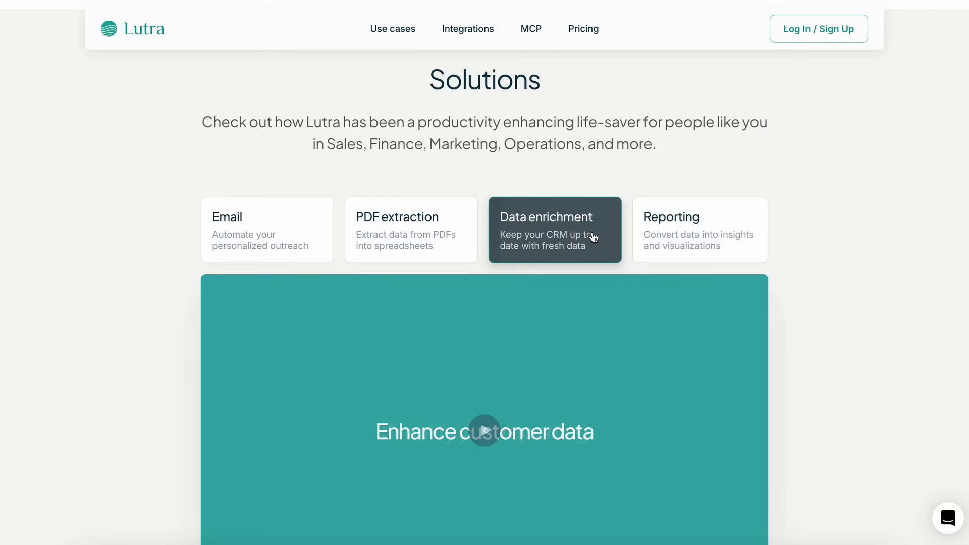
{"action": "left_click", "coordinate": [429, 239]}
{"action": "left_click", "coordinate": [272, 246]}
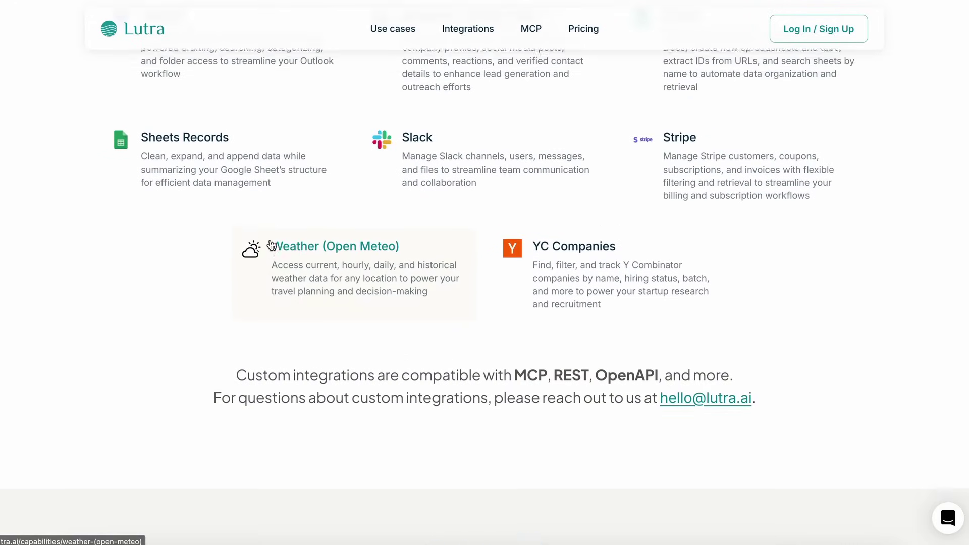
{"action": "scroll", "coordinate": [271, 245], "scroll_direction": "up", "scroll_amount": 8}
{"action": "scroll", "coordinate": [271, 246], "scroll_direction": "up", "scroll_amount": 15}
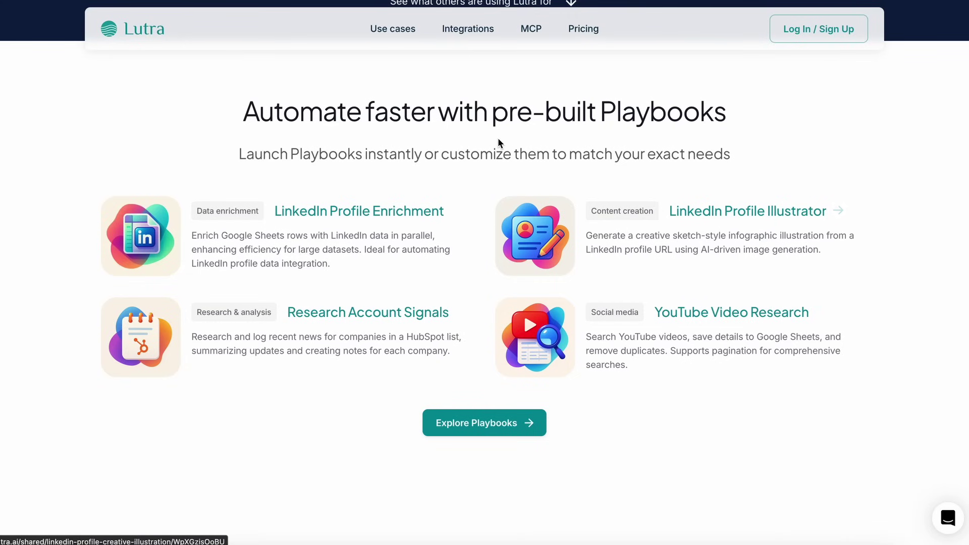
{"action": "scroll", "coordinate": [480, 95], "scroll_direction": "up", "scroll_amount": 10}
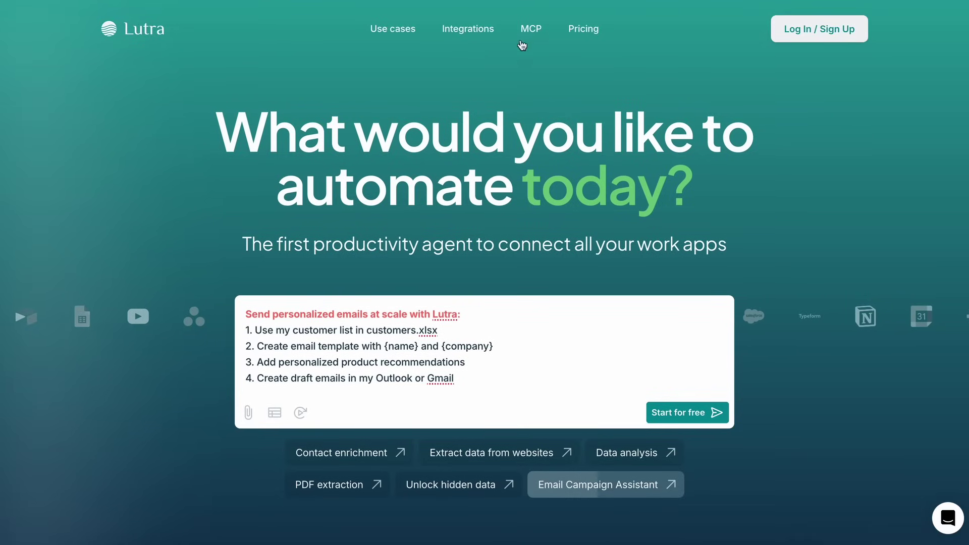
Step: Open the MCP page and read its connection steps, popular MCP servers and Integrations list
{"action": "left_click", "coordinate": [529, 54]}
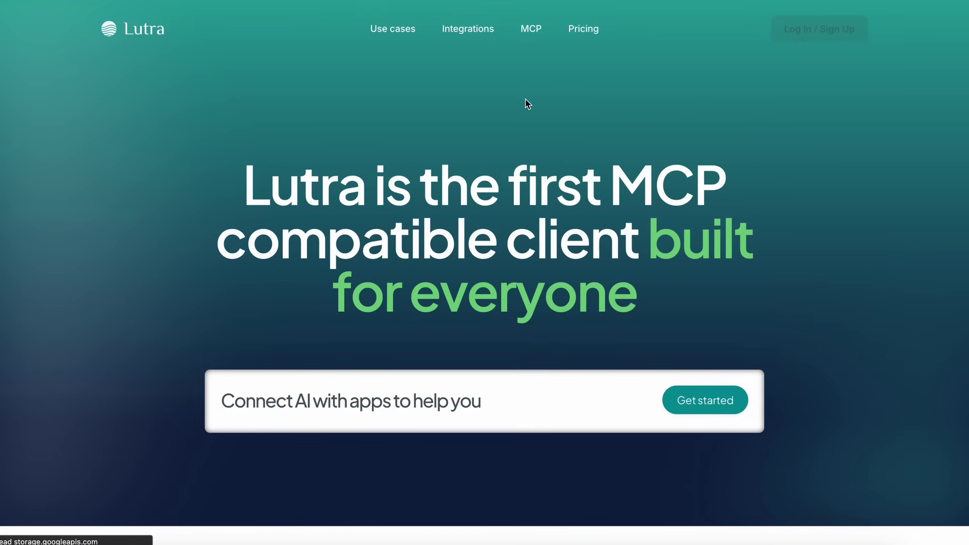
{"action": "scroll", "coordinate": [574, 209], "scroll_direction": "down", "scroll_amount": 9}
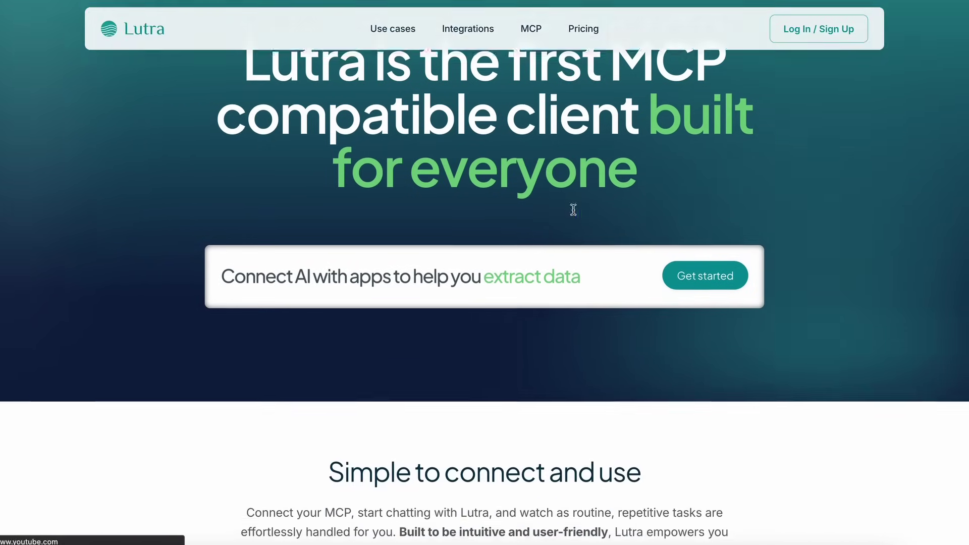
{"action": "scroll", "coordinate": [578, 196], "scroll_direction": "down", "scroll_amount": 12}
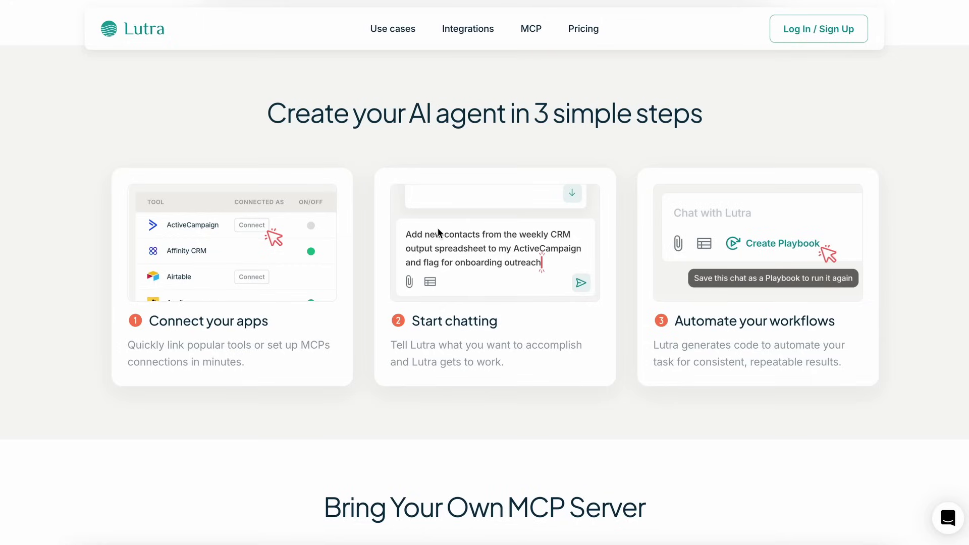
{"action": "scroll", "coordinate": [678, 272], "scroll_direction": "down", "scroll_amount": 9}
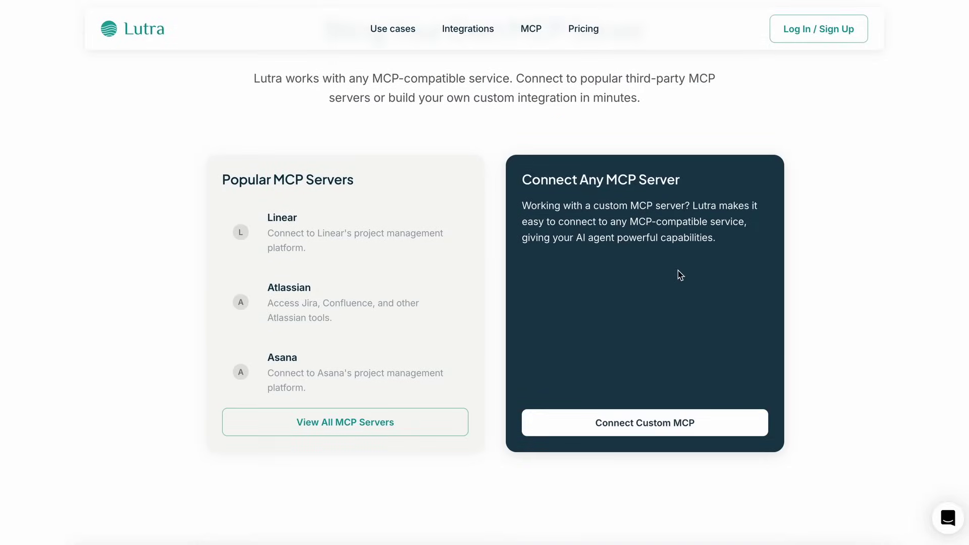
{"action": "scroll", "coordinate": [513, 327], "scroll_direction": "down", "scroll_amount": 7}
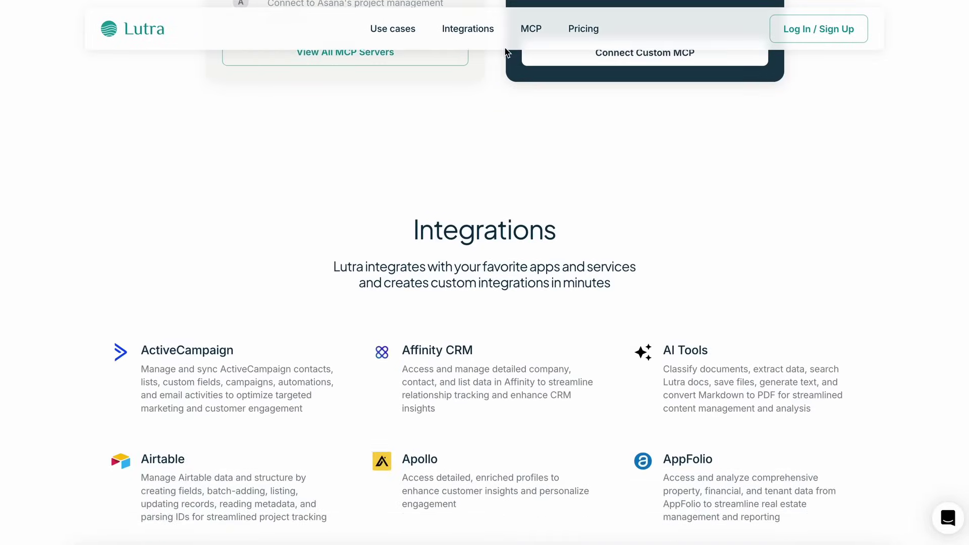
Step: Open Pricing and switch to monthly billing: Essentials $29, Professional $79 per month
{"action": "left_click", "coordinate": [582, 45]}
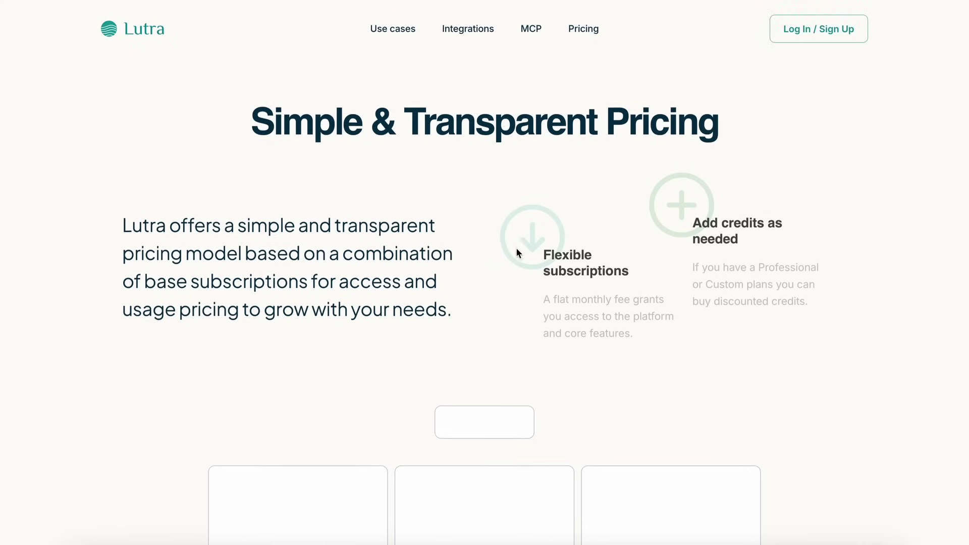
{"action": "scroll", "coordinate": [516, 250], "scroll_direction": "down", "scroll_amount": 6}
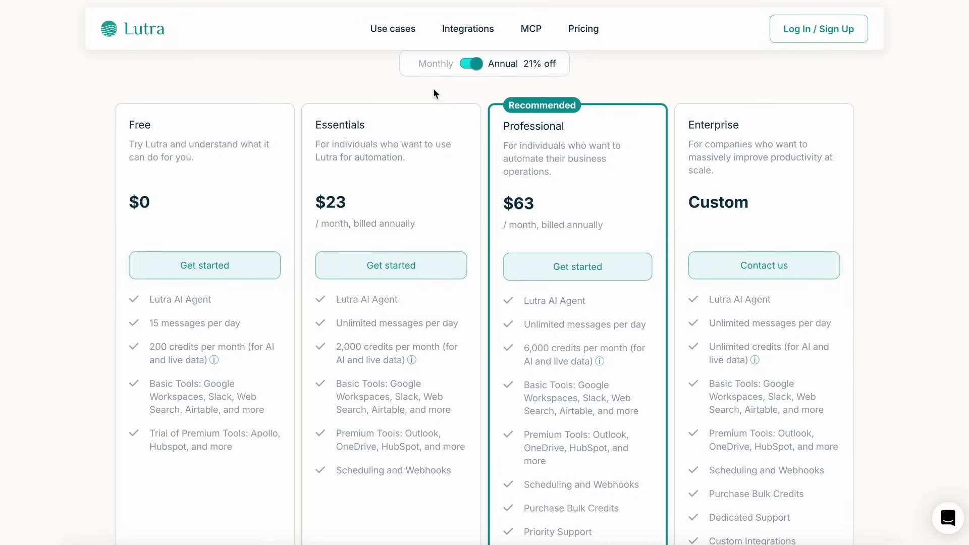
{"action": "left_click", "coordinate": [471, 64]}
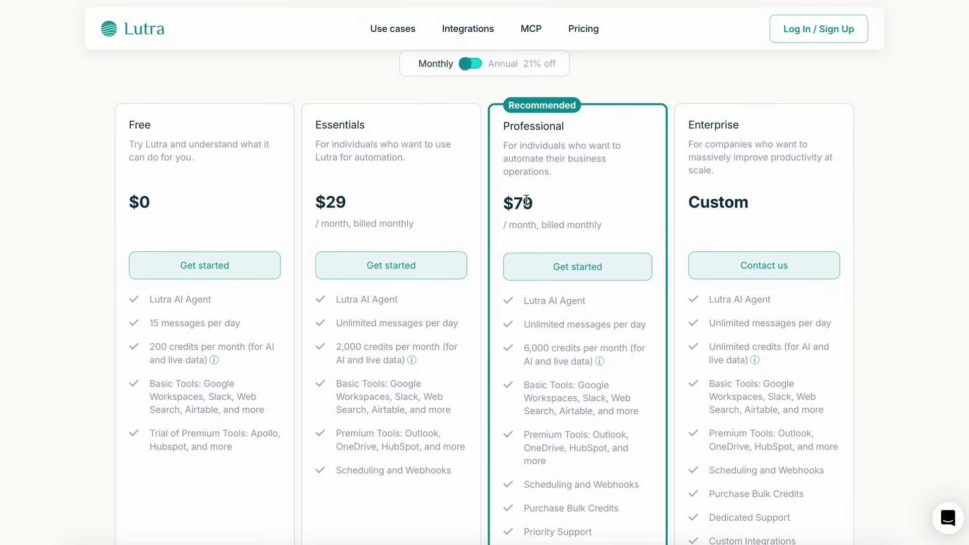
{"action": "left_click_drag", "start_coordinate": [492, 204], "coordinate": [292, 210]}
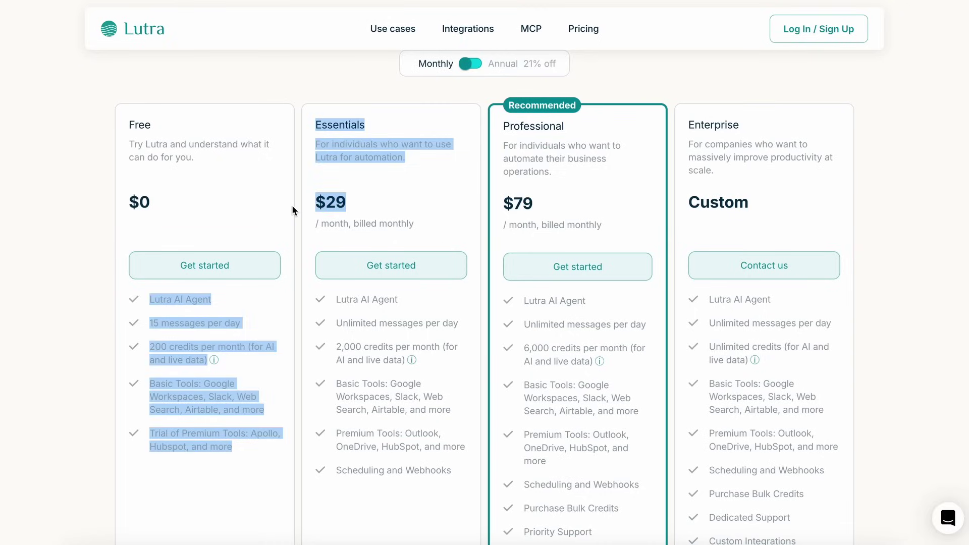
{"action": "left_click", "coordinate": [337, 198]}
{"action": "scroll", "coordinate": [336, 197], "scroll_direction": "down", "scroll_amount": 2}
{"action": "scroll", "coordinate": [269, 299], "scroll_direction": "up", "scroll_amount": 3}
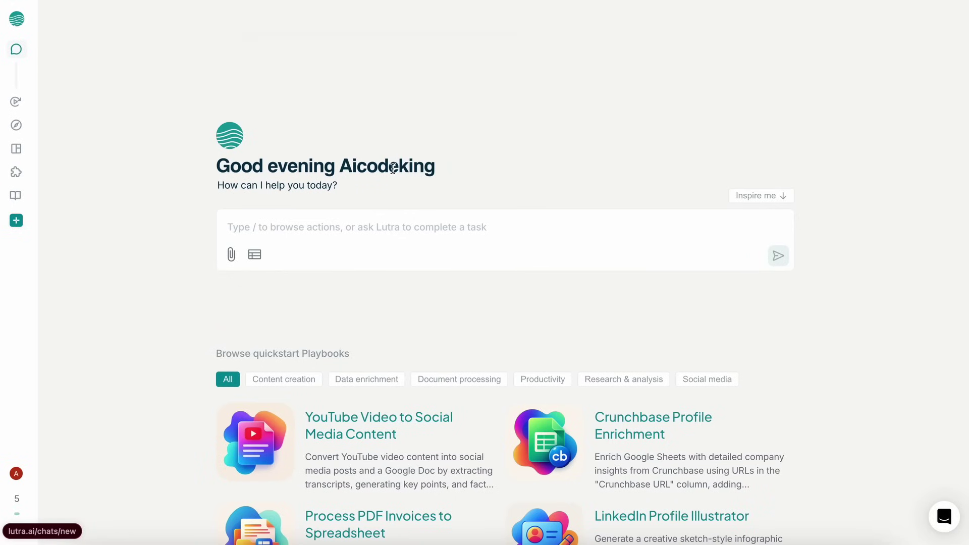
Step: Expand the sidebar and open See all under Chats, showing no active chats
{"action": "mouse_move", "coordinate": [17, 62]}
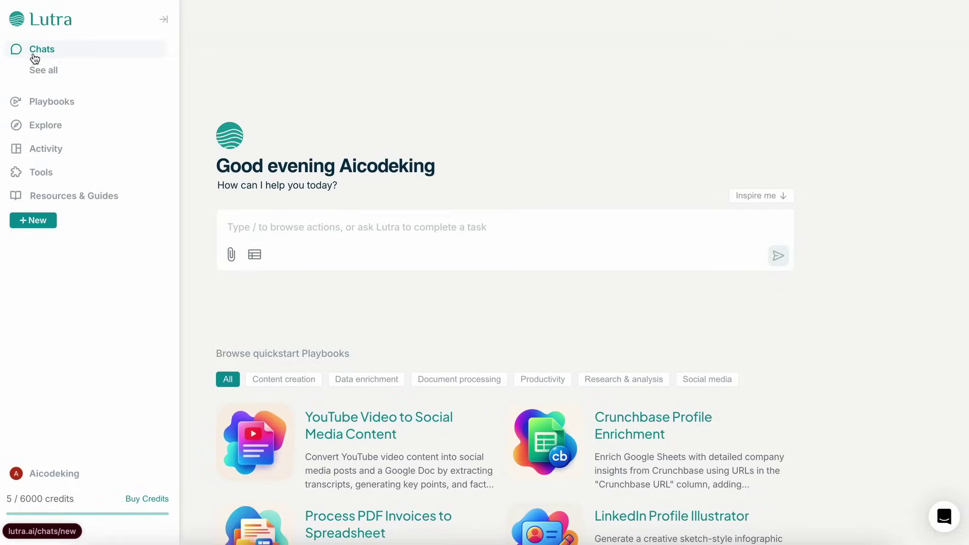
{"action": "left_click", "coordinate": [41, 72]}
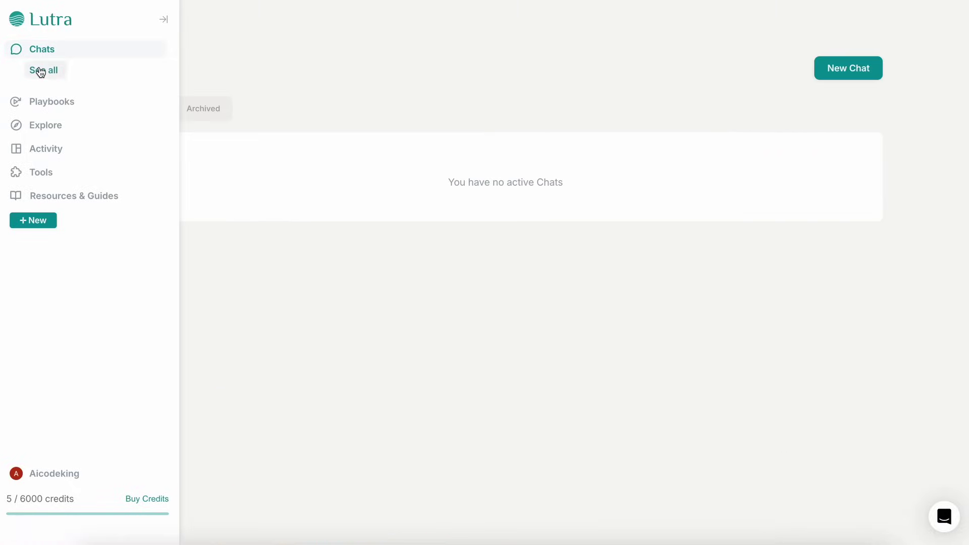
Step: Open Playbooks, highlight the intro sentence, and read the How they work and Create Playbook sections
{"action": "left_click", "coordinate": [47, 102]}
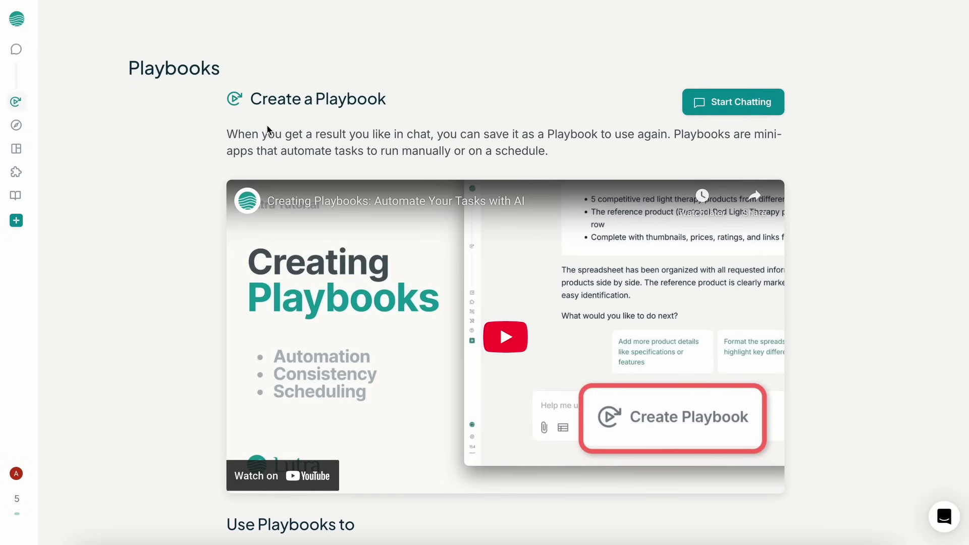
{"action": "left_click_drag", "start_coordinate": [263, 130], "coordinate": [553, 160]}
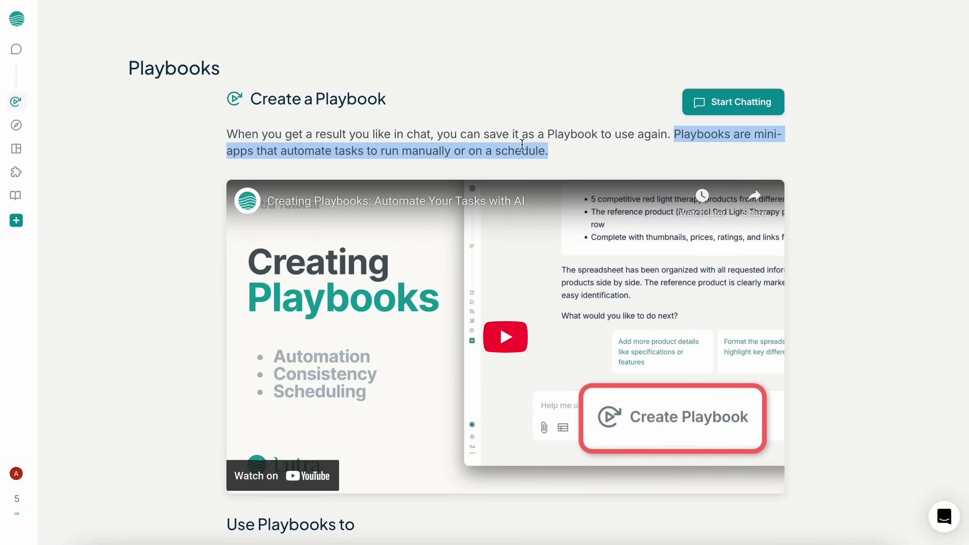
{"action": "scroll", "coordinate": [522, 145], "scroll_direction": "down", "scroll_amount": 9}
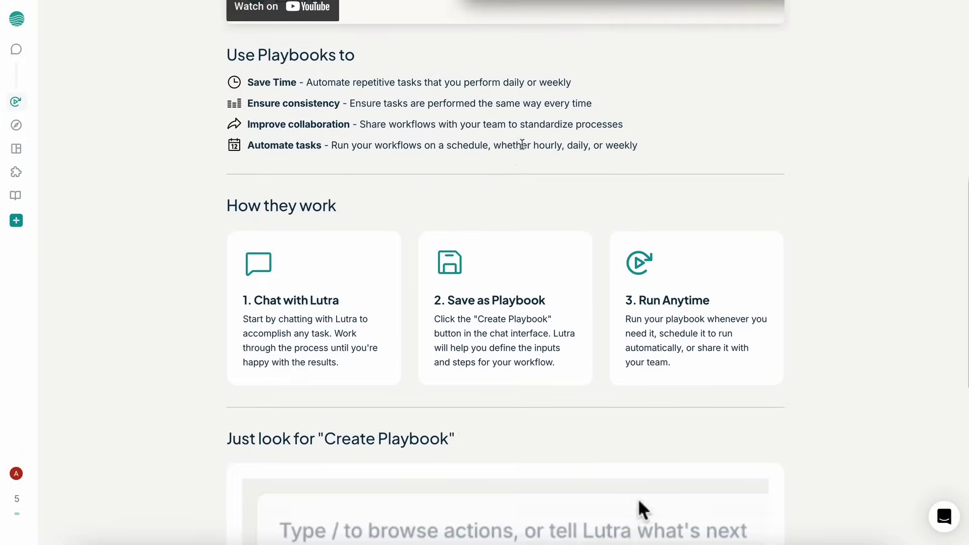
{"action": "scroll", "coordinate": [480, 166], "scroll_direction": "down", "scroll_amount": 3}
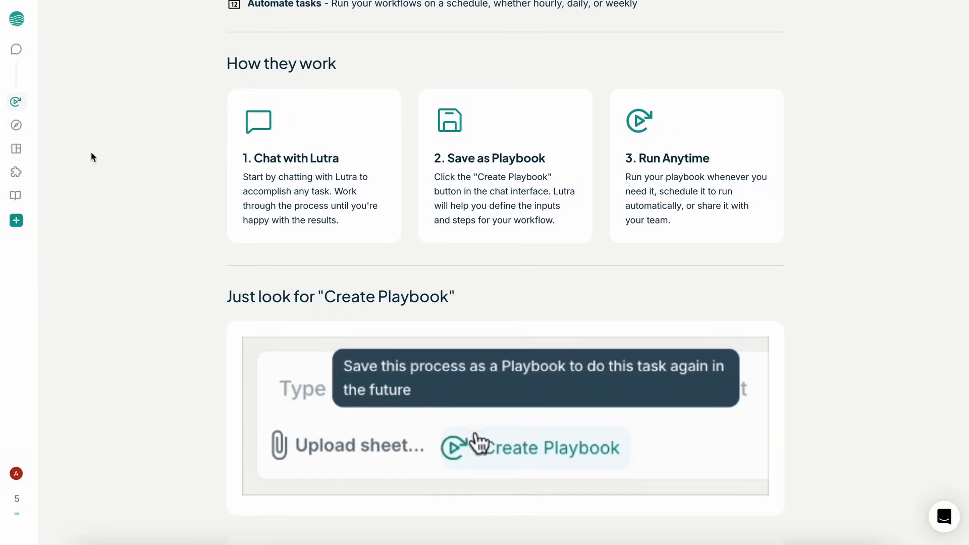
Step: Open the Explore template gallery and browse the Content creation and Data enrichment lists
{"action": "left_click", "coordinate": [20, 126]}
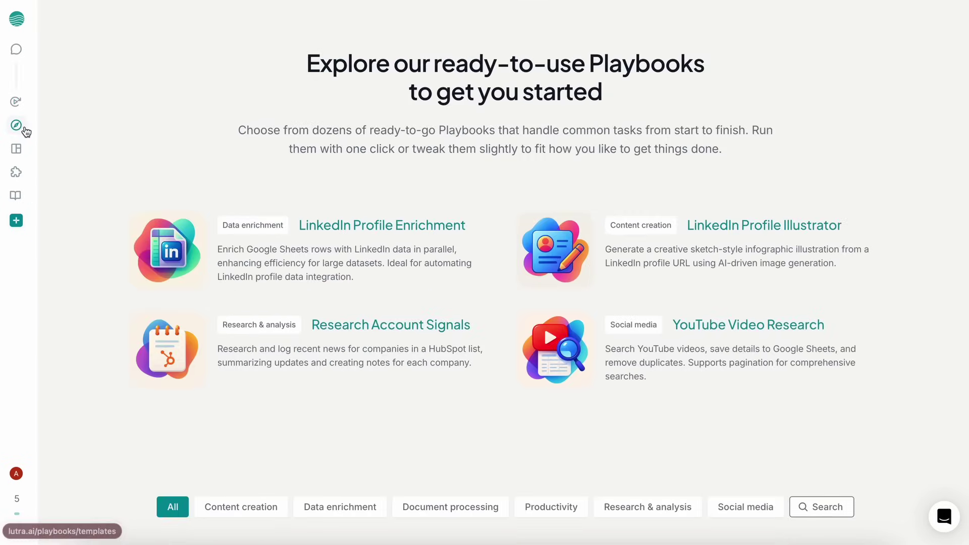
{"action": "scroll", "coordinate": [145, 192], "scroll_direction": "down", "scroll_amount": 12}
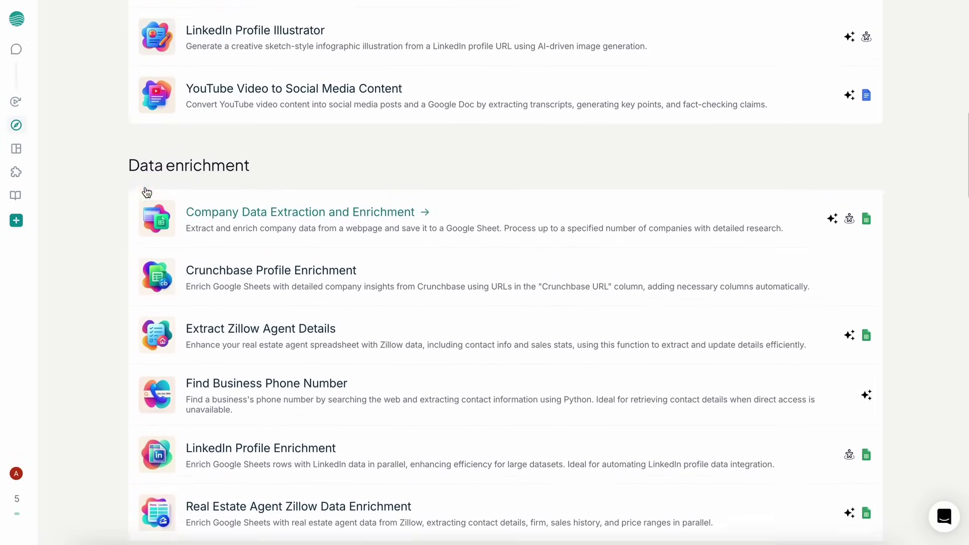
{"action": "scroll", "coordinate": [147, 192], "scroll_direction": "up", "scroll_amount": 3}
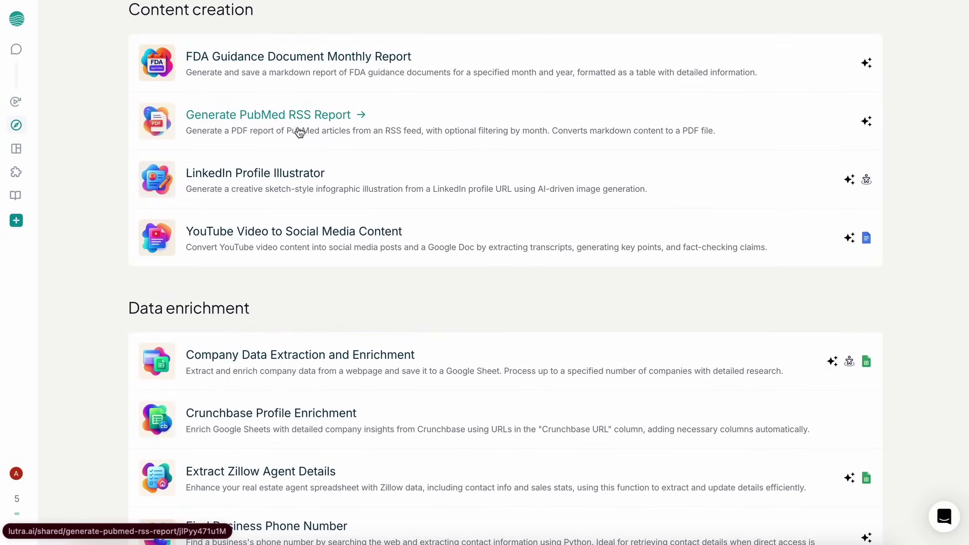
{"action": "scroll", "coordinate": [333, 251], "scroll_direction": "down", "scroll_amount": 4}
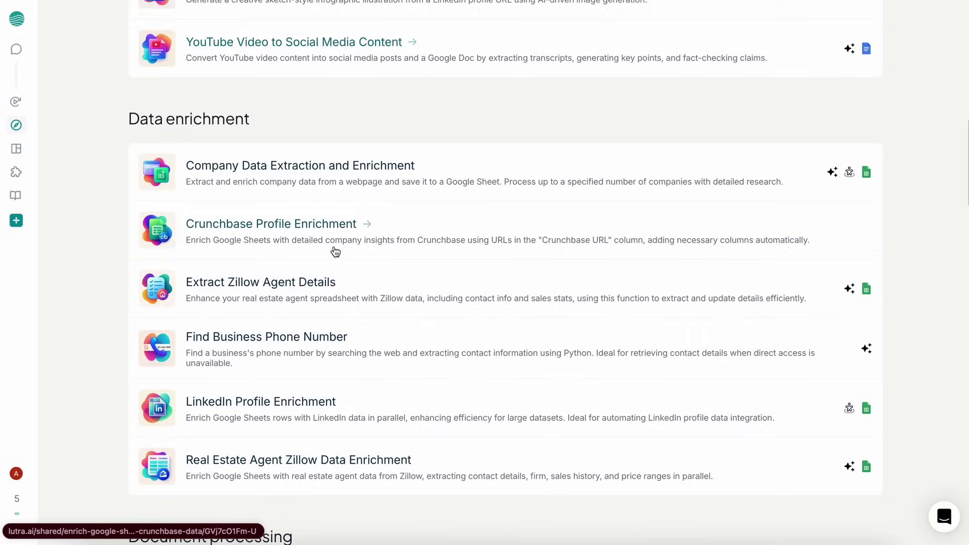
Step: Open the activity history of past chats from the sidebar
{"action": "scroll", "coordinate": [336, 252], "scroll_direction": "down", "scroll_amount": 1}
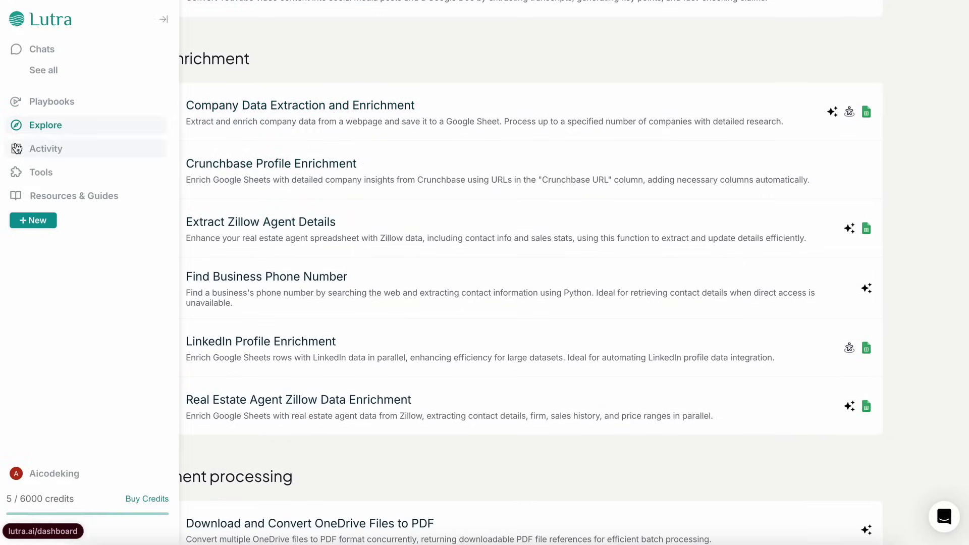
{"action": "left_click", "coordinate": [24, 154]}
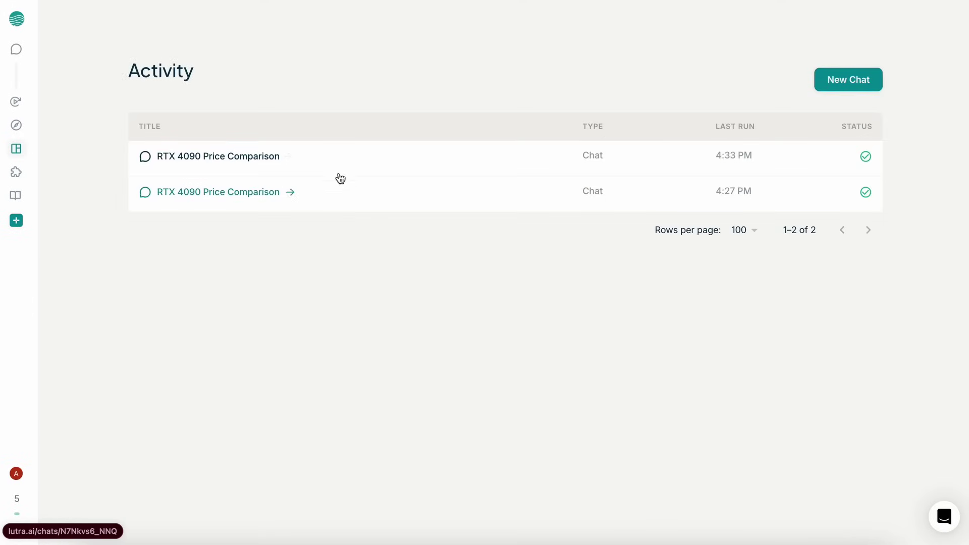
{"action": "mouse_move", "coordinate": [23, 162]}
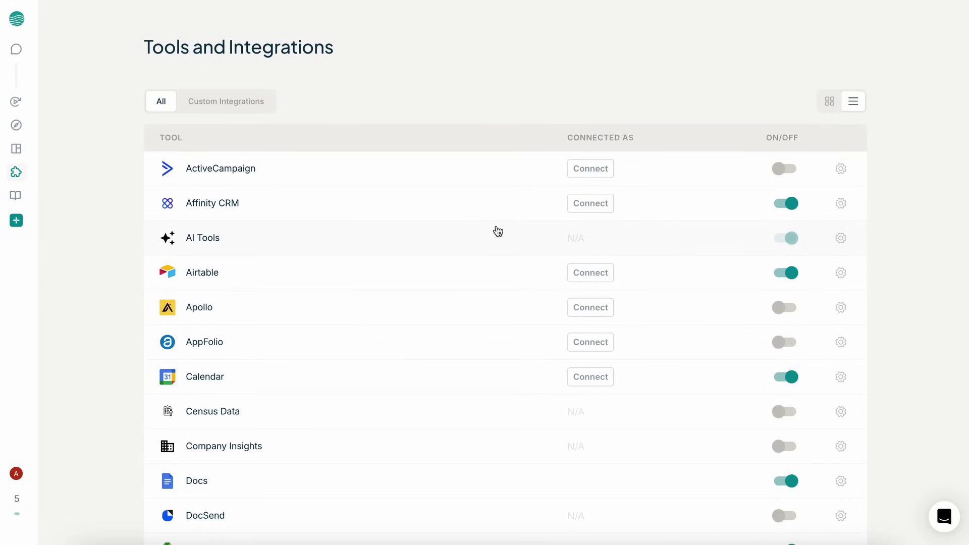
Step: Browse Tools and Integrations, open and close Airtable's settings, and return to the list's top
{"action": "scroll", "coordinate": [498, 231], "scroll_direction": "down", "scroll_amount": 6}
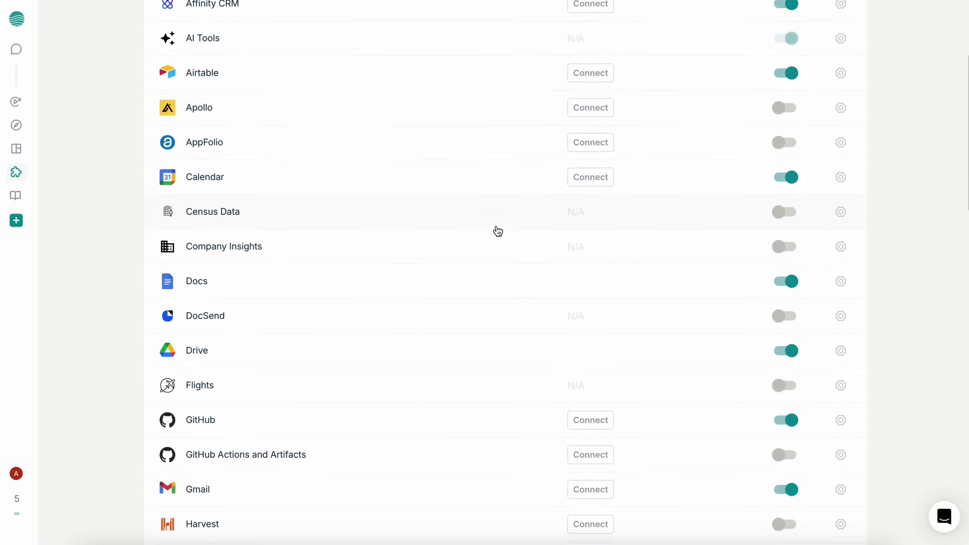
{"action": "scroll", "coordinate": [498, 231], "scroll_direction": "down", "scroll_amount": 12}
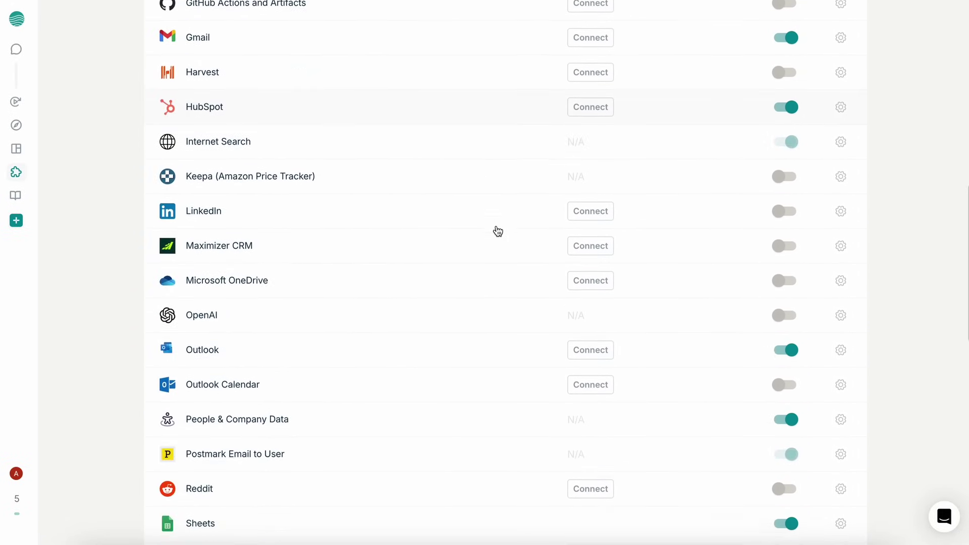
{"action": "scroll", "coordinate": [498, 231], "scroll_direction": "down", "scroll_amount": 2}
{"action": "scroll", "coordinate": [497, 231], "scroll_direction": "up", "scroll_amount": 13}
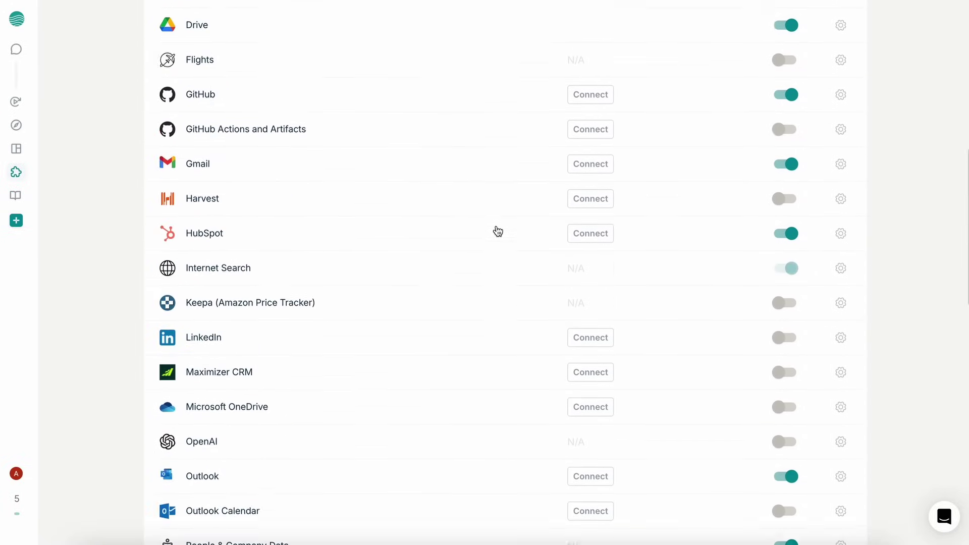
{"action": "scroll", "coordinate": [498, 231], "scroll_direction": "up", "scroll_amount": 7}
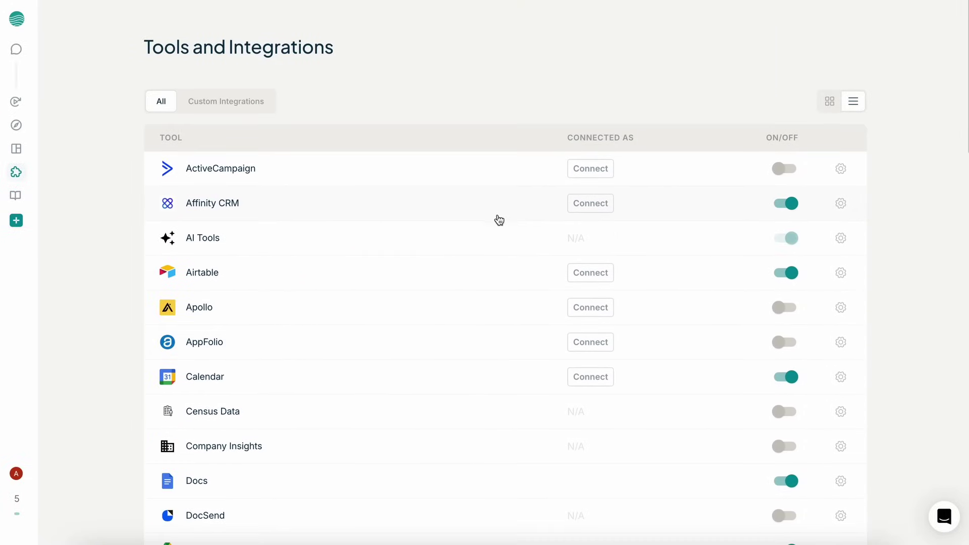
{"action": "scroll", "coordinate": [493, 216], "scroll_direction": "down", "scroll_amount": 1}
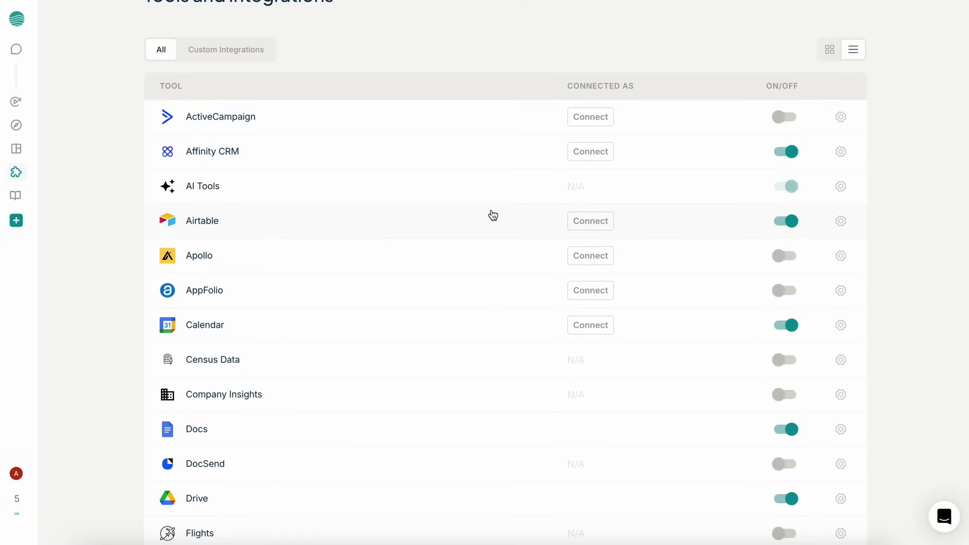
{"action": "scroll", "coordinate": [493, 215], "scroll_direction": "down", "scroll_amount": 2}
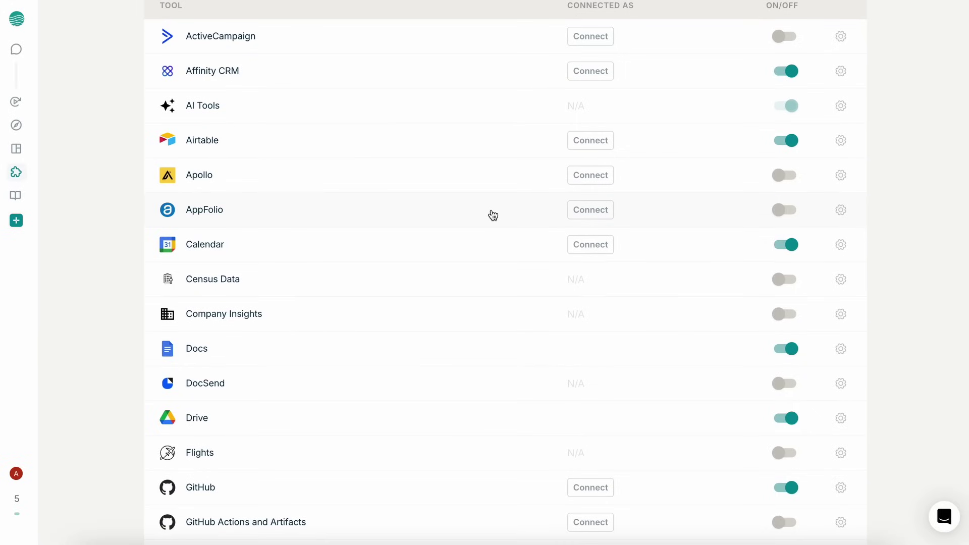
{"action": "scroll", "coordinate": [493, 216], "scroll_direction": "down", "scroll_amount": 1}
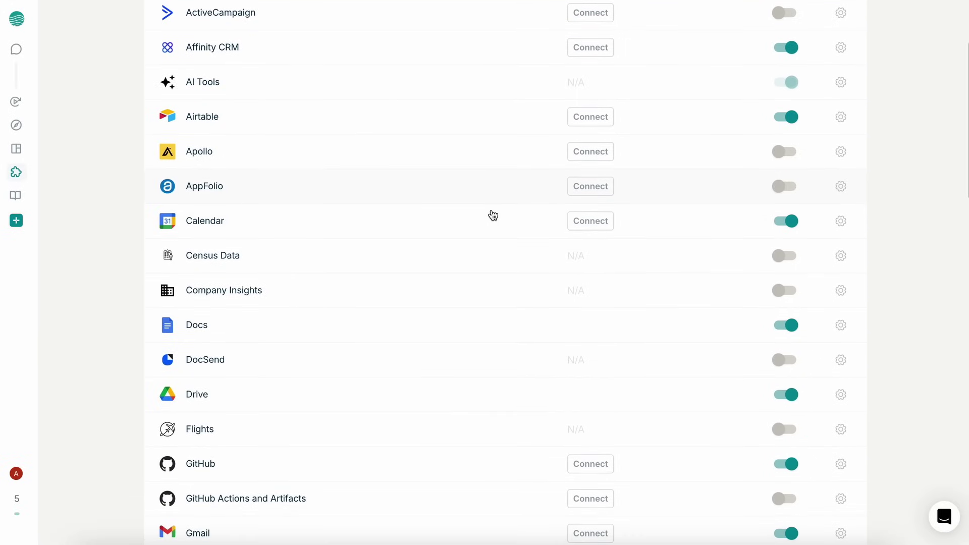
{"action": "left_click", "coordinate": [574, 124]}
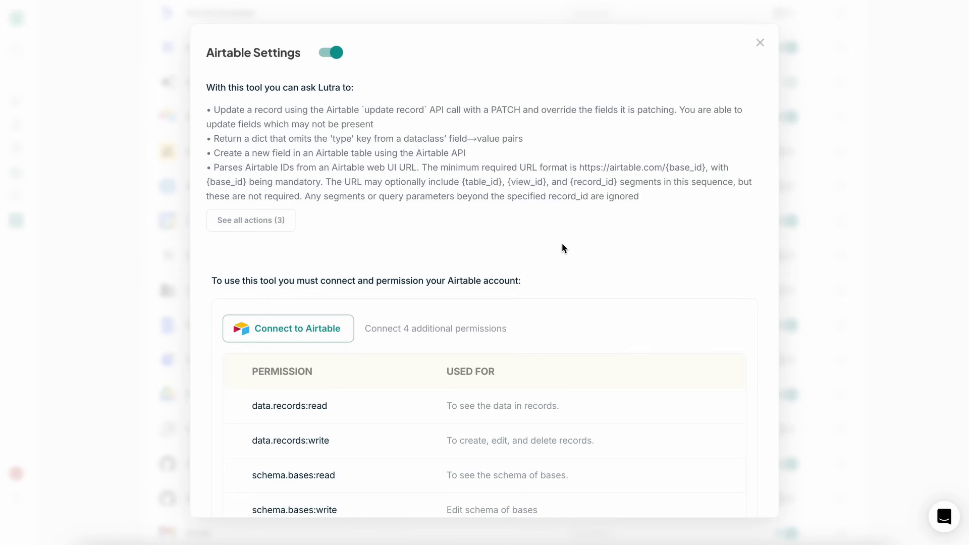
{"action": "left_click", "coordinate": [760, 43]}
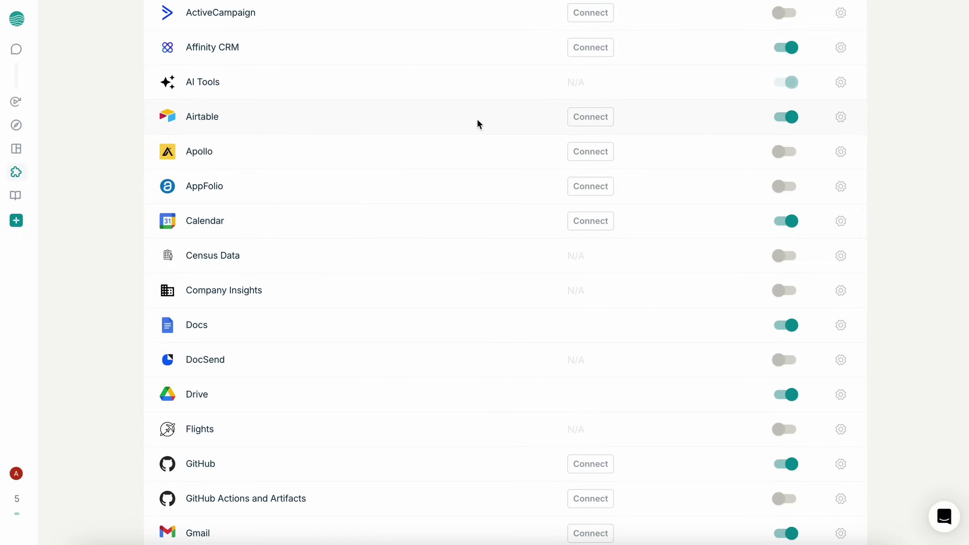
{"action": "scroll", "coordinate": [411, 114], "scroll_direction": "up", "scroll_amount": 3}
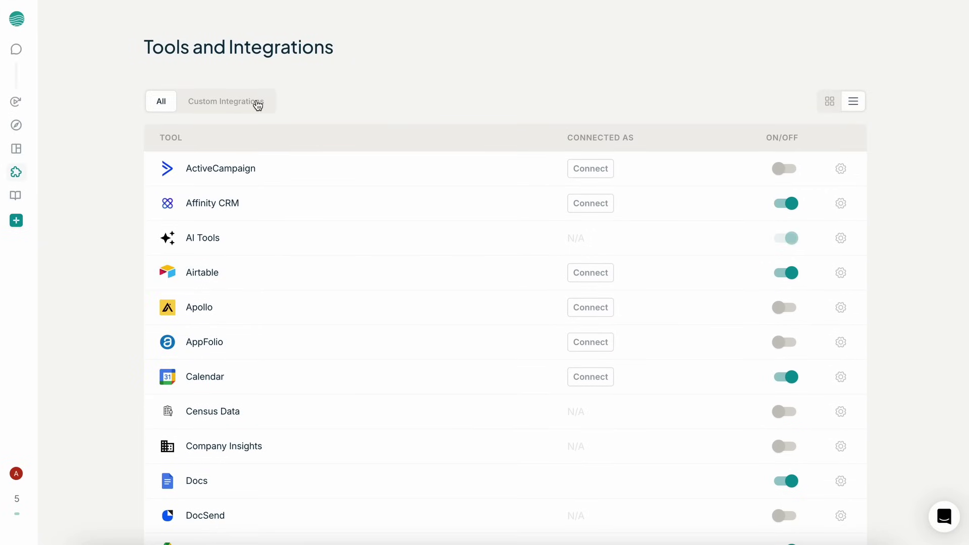
{"action": "left_click", "coordinate": [256, 101]}
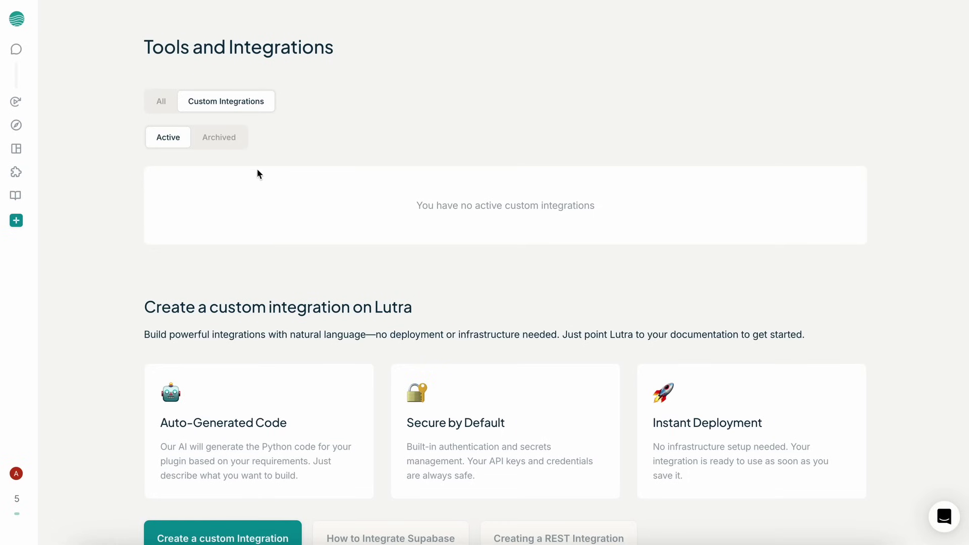
{"action": "left_click", "coordinate": [176, 102]}
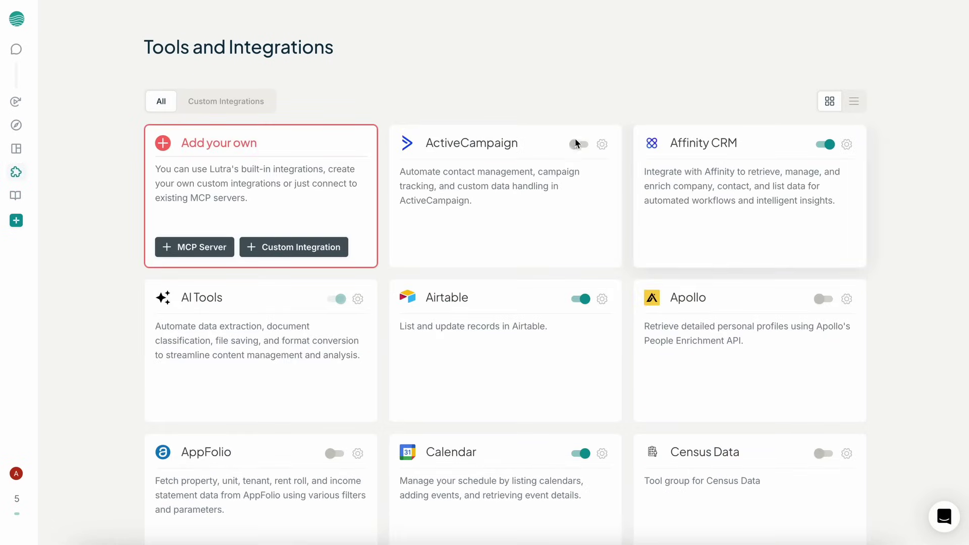
{"action": "left_click", "coordinate": [212, 249]}
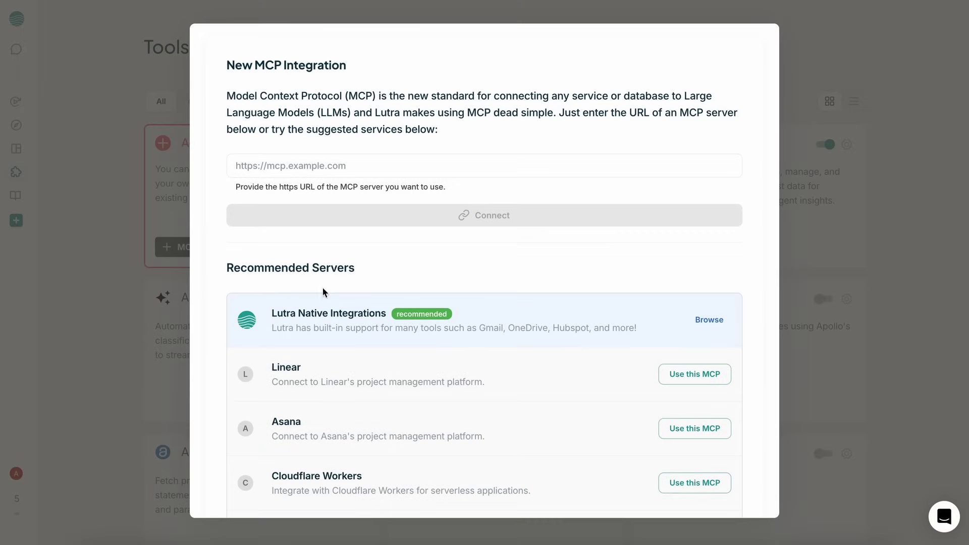
{"action": "scroll", "coordinate": [328, 261], "scroll_direction": "down", "scroll_amount": 1}
{"action": "scroll", "coordinate": [391, 379], "scroll_direction": "down", "scroll_amount": 3}
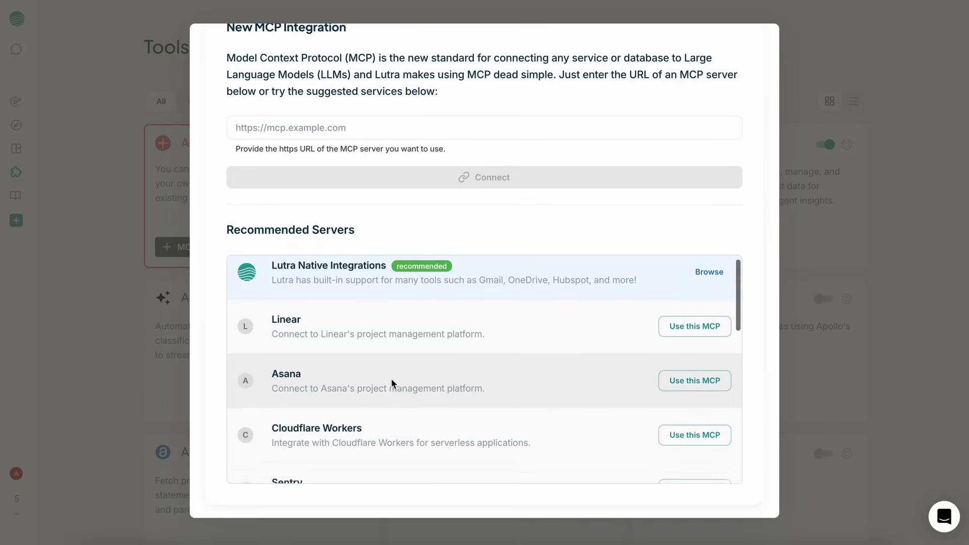
{"action": "scroll", "coordinate": [392, 378], "scroll_direction": "down", "scroll_amount": 5}
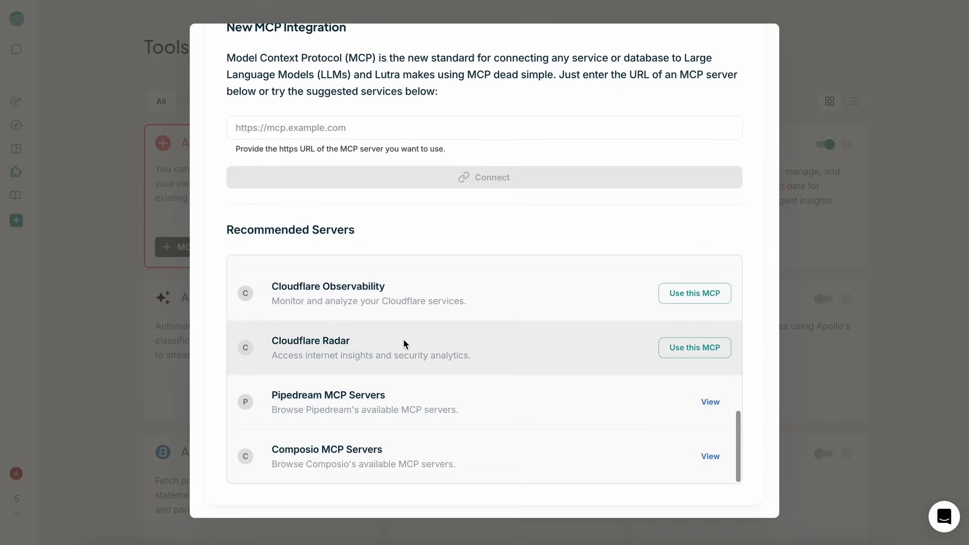
{"action": "scroll", "coordinate": [404, 339], "scroll_direction": "up", "scroll_amount": 10}
{"action": "scroll", "coordinate": [403, 344], "scroll_direction": "down", "scroll_amount": 10}
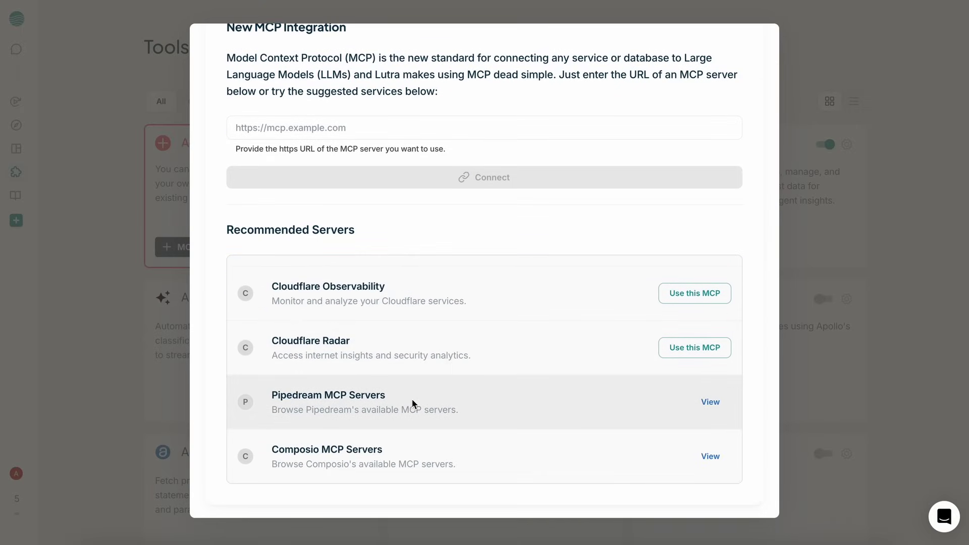
{"action": "left_click", "coordinate": [127, 331]}
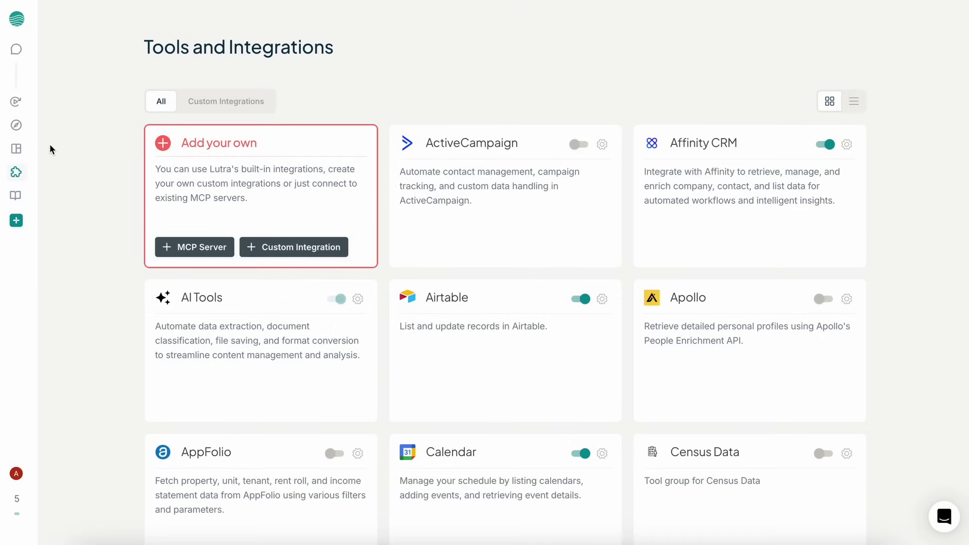
Step: Start a new chat and check the table sources available for attaching, then dismiss them
{"action": "left_click", "coordinate": [22, 55]}
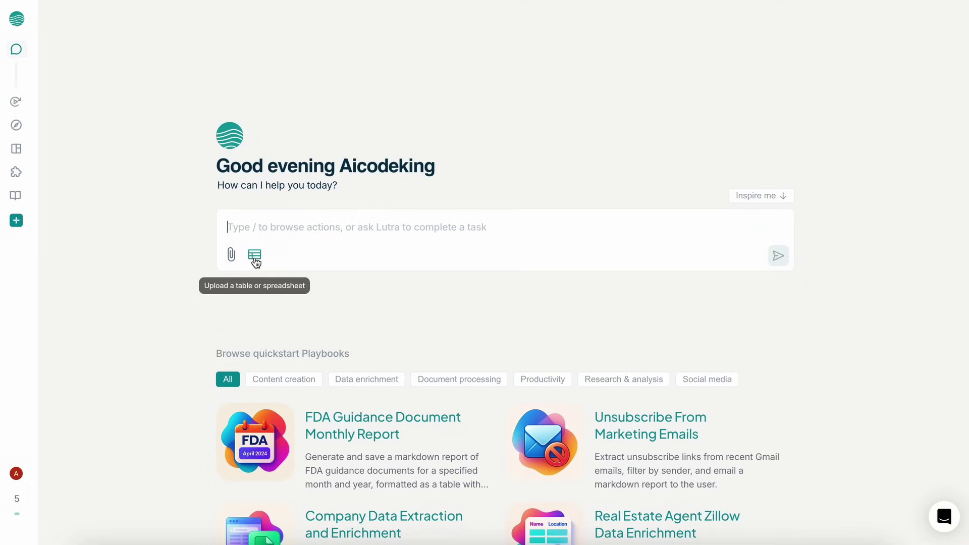
{"action": "left_click", "coordinate": [254, 258]}
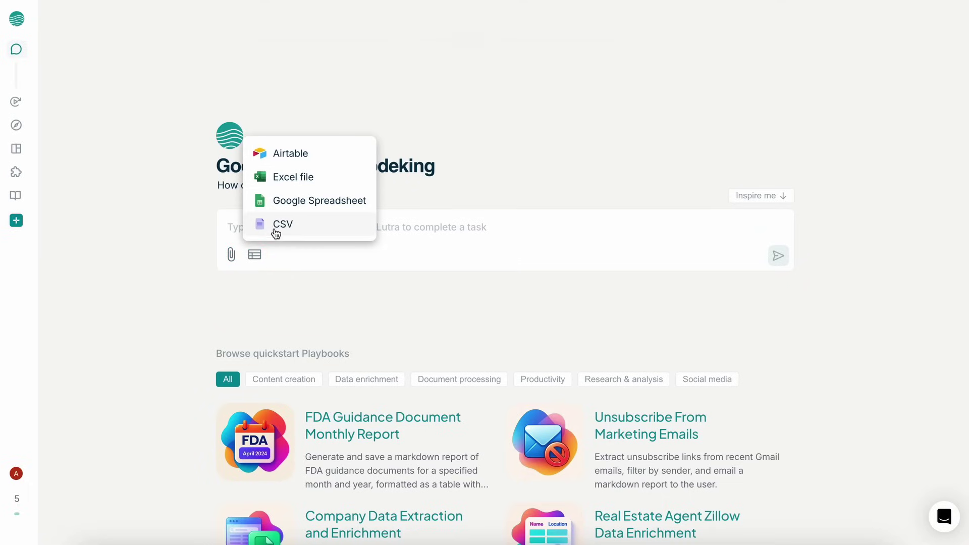
{"action": "left_click", "coordinate": [341, 316]}
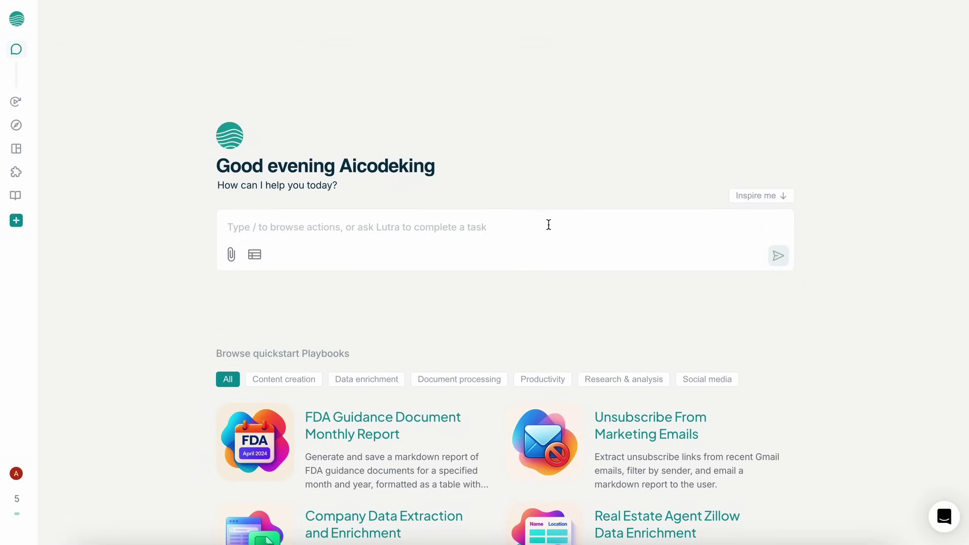
Step: Browse the / actions list, view the Sheets actions, then dismiss and clear the slash
{"action": "type", "text": "/"}
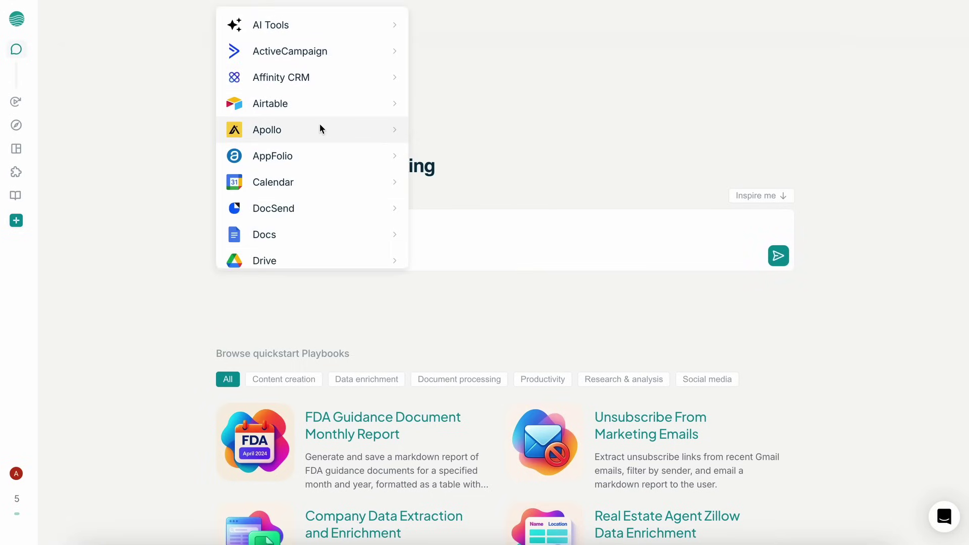
{"action": "scroll", "coordinate": [321, 175], "scroll_direction": "down", "scroll_amount": 8}
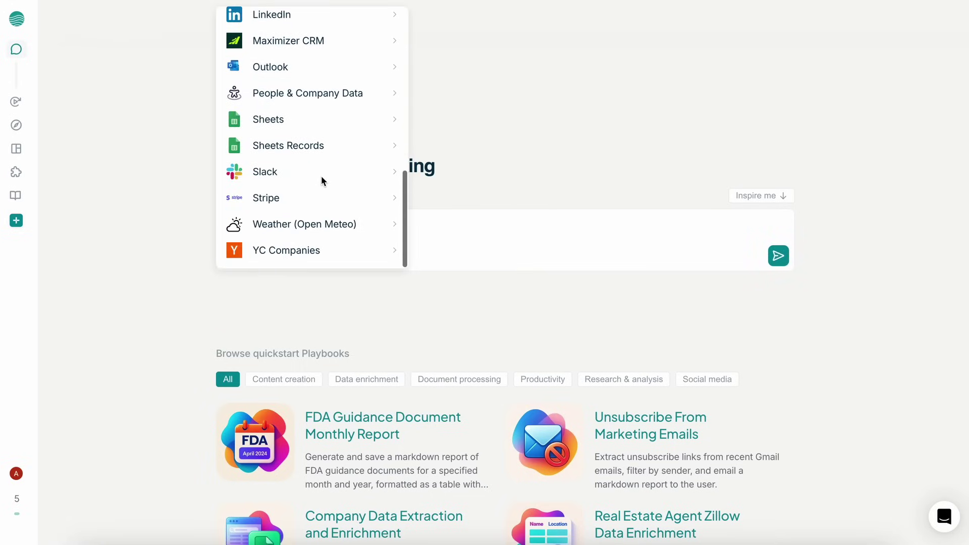
{"action": "left_click", "coordinate": [322, 121]}
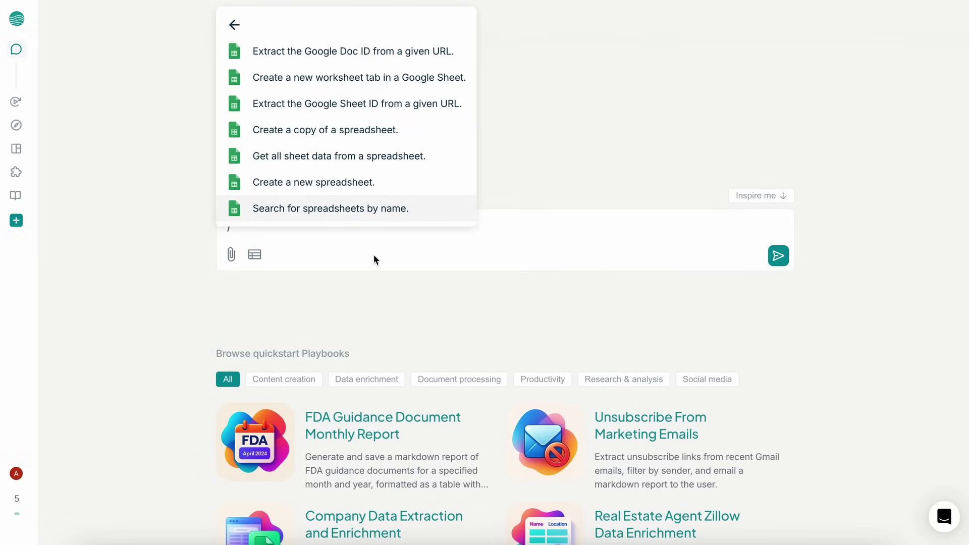
{"action": "key", "text": "Escape"}
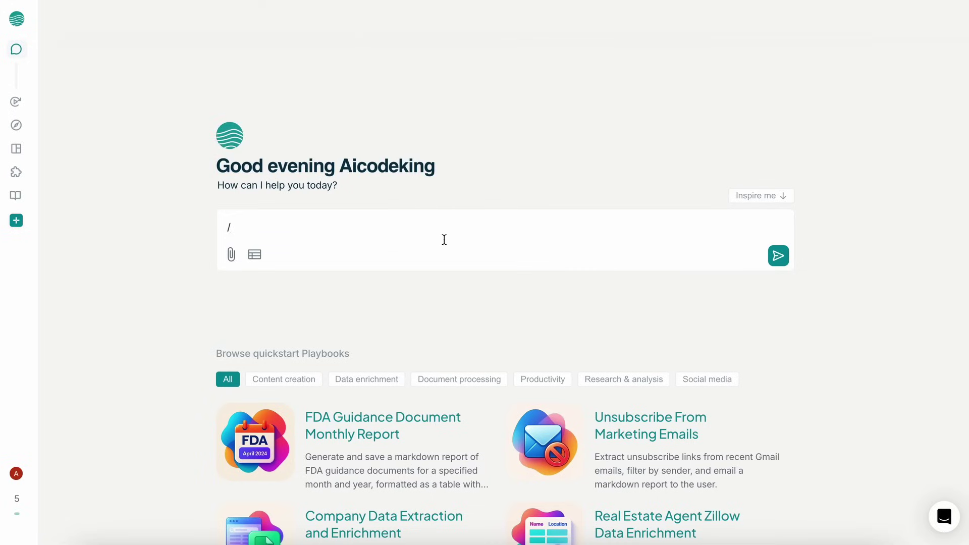
{"action": "key", "text": "BackSpace"}
Step: Send the request 'Find me the best prices of RTX 4090 across multiple online stores'
{"action": "type", "text": "Te"}
{"action": "key", "text": "BackSpace"}
{"action": "key", "text": "BackSpace"}
{"action": "type", "text": "Find me the best prices"}
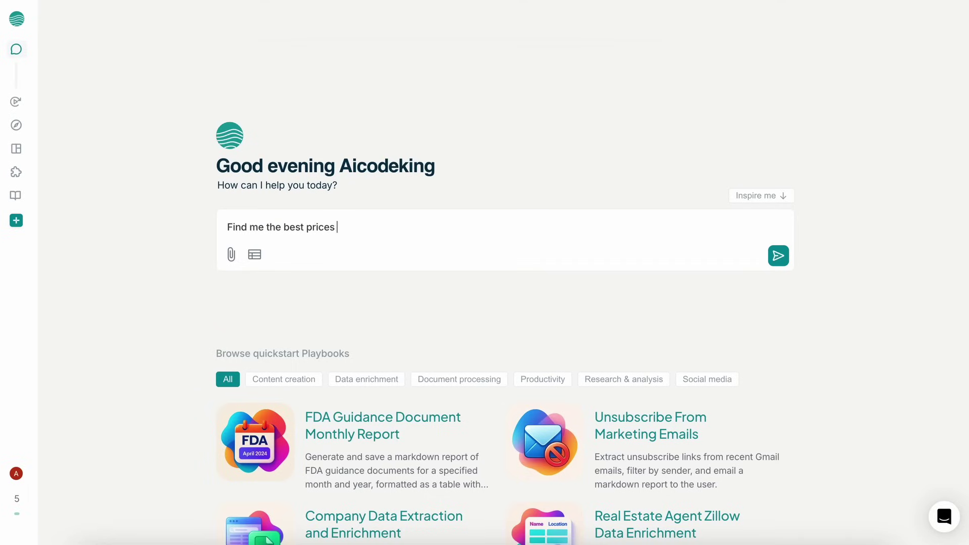
{"action": "type", "text": " of RTX 4090 across multiple online stores"}
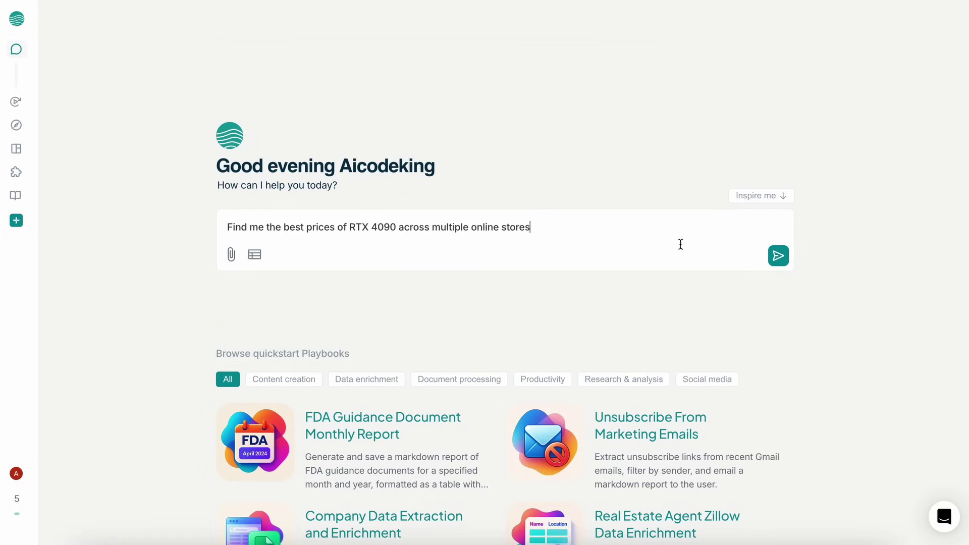
{"action": "left_click", "coordinate": [778, 256]}
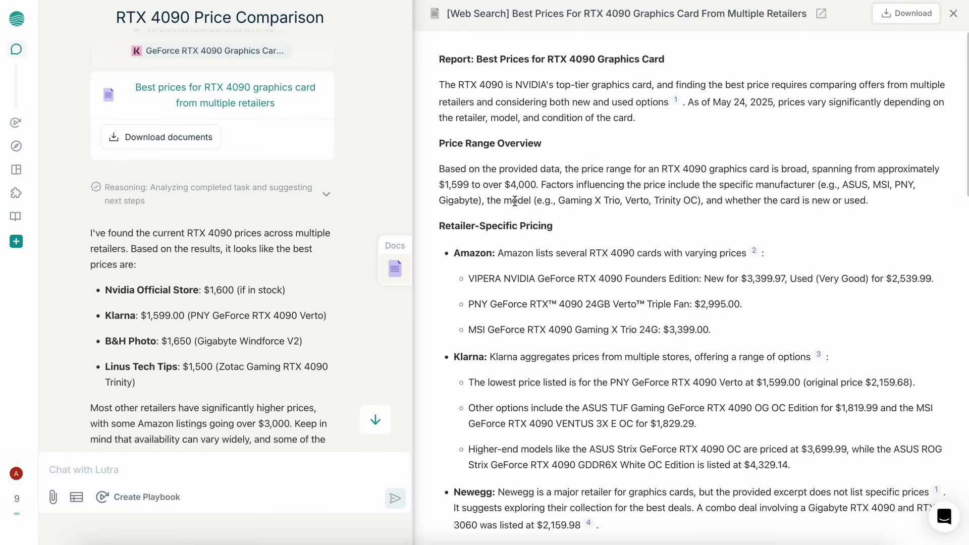
{"action": "scroll", "coordinate": [286, 328], "scroll_direction": "down", "scroll_amount": 7}
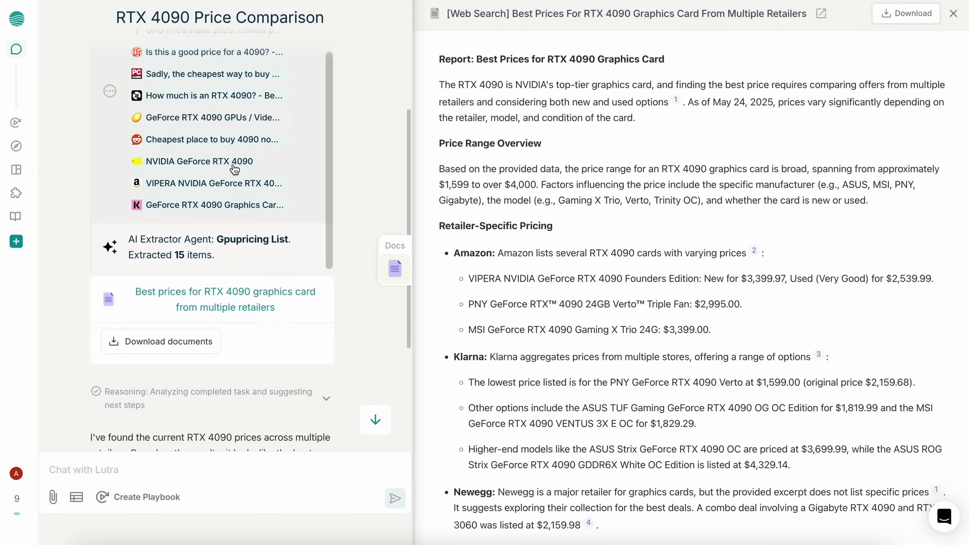
{"action": "scroll", "coordinate": [286, 328], "scroll_direction": "down", "scroll_amount": 5}
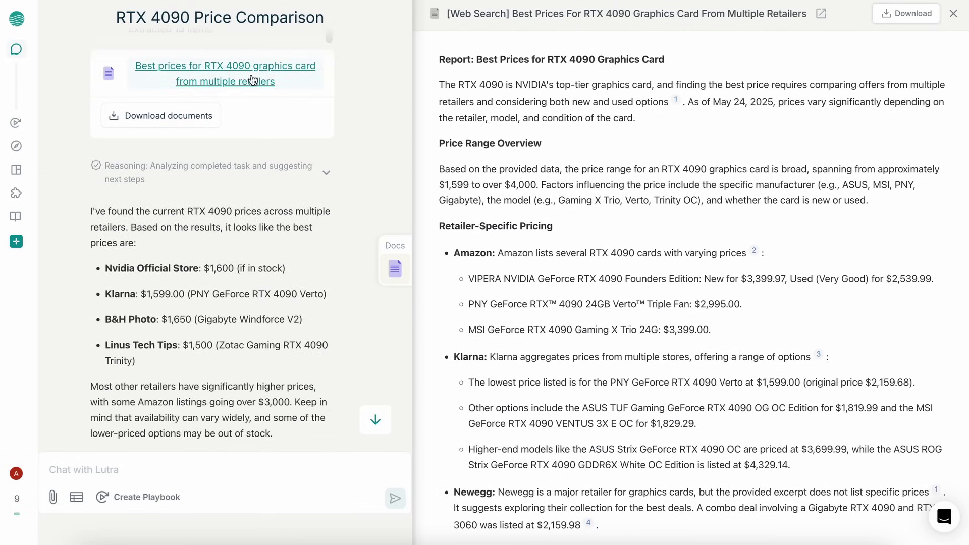
{"action": "scroll", "coordinate": [278, 310], "scroll_direction": "down", "scroll_amount": 2}
{"action": "left_click_drag", "start_coordinate": [171, 239], "coordinate": [98, 168]}
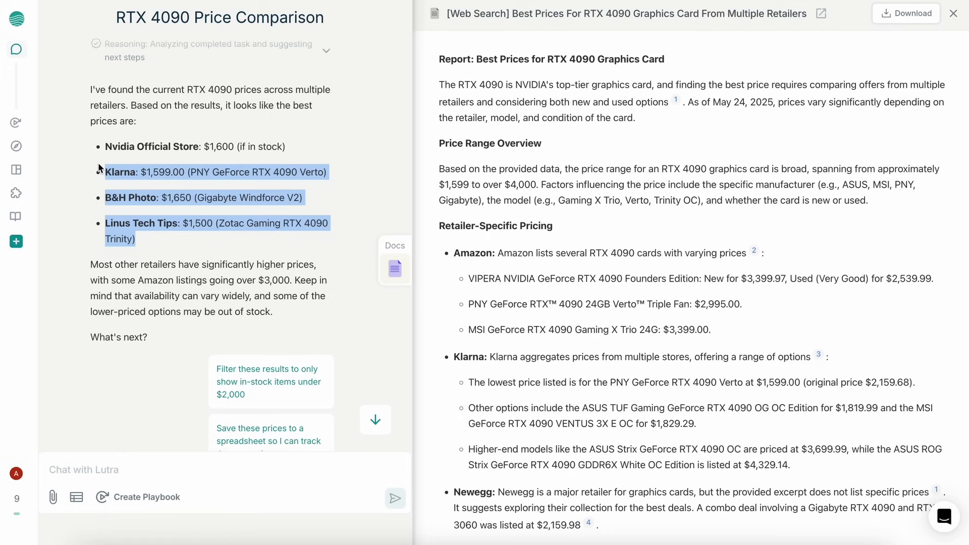
{"action": "left_click", "coordinate": [589, 221]}
{"action": "scroll", "coordinate": [589, 221], "scroll_direction": "down", "scroll_amount": 2}
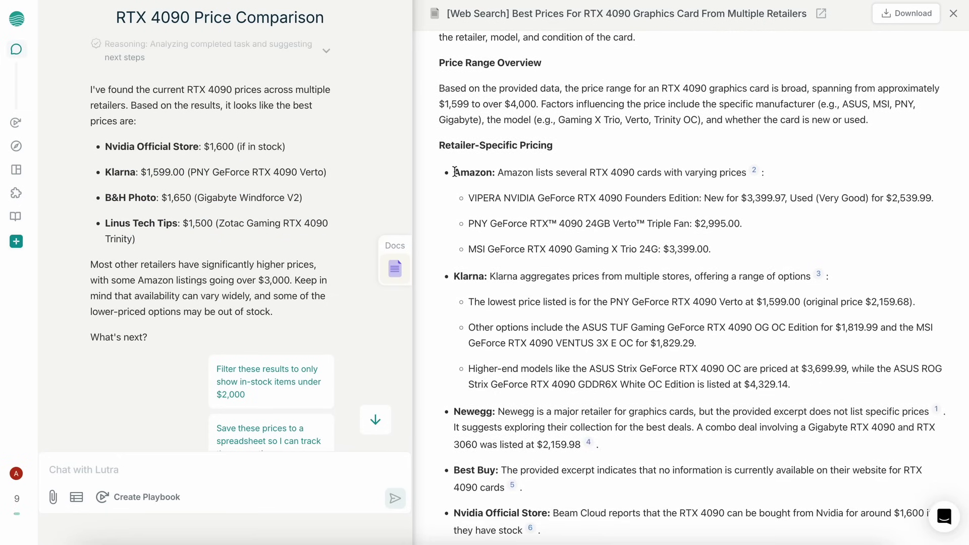
{"action": "left_click_drag", "start_coordinate": [453, 172], "coordinate": [464, 268]}
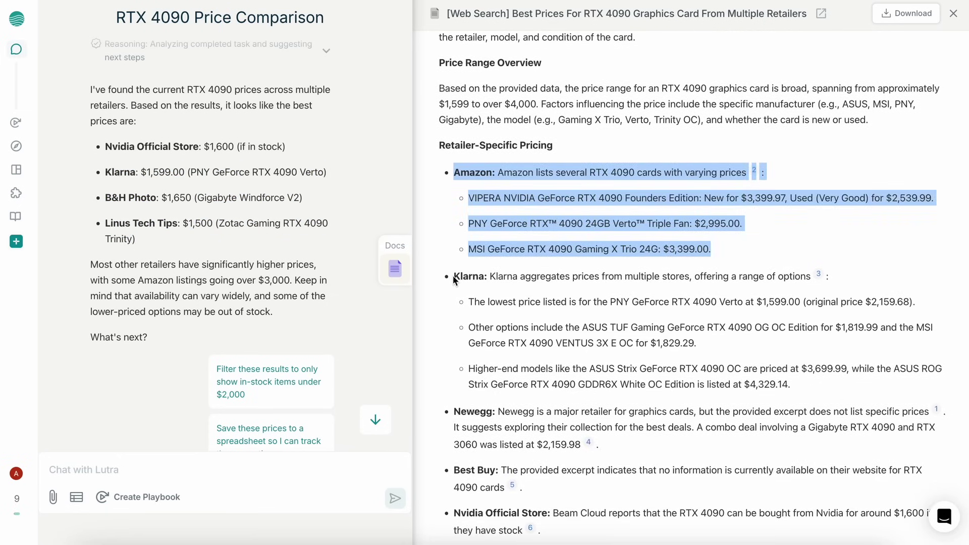
{"action": "left_click", "coordinate": [471, 368]}
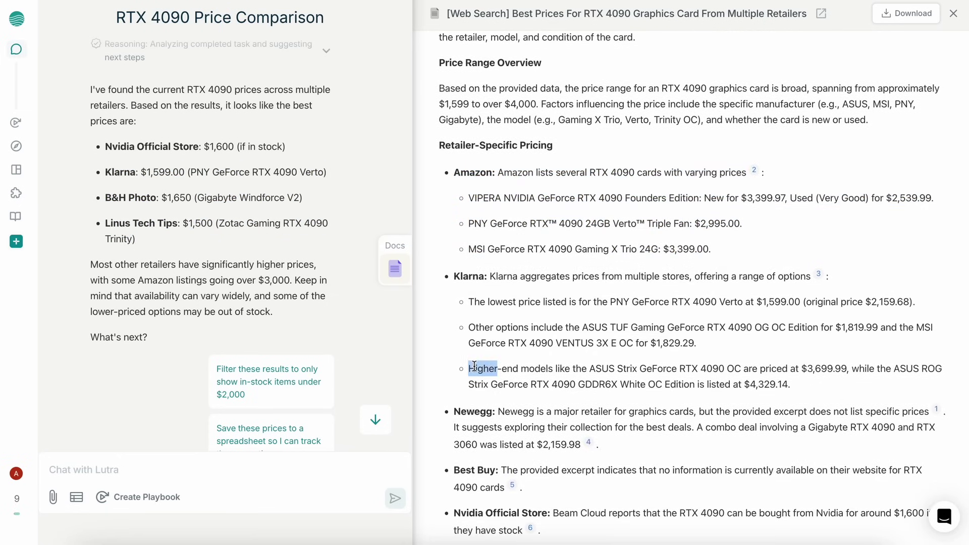
{"action": "scroll", "coordinate": [481, 323], "scroll_direction": "down", "scroll_amount": 4}
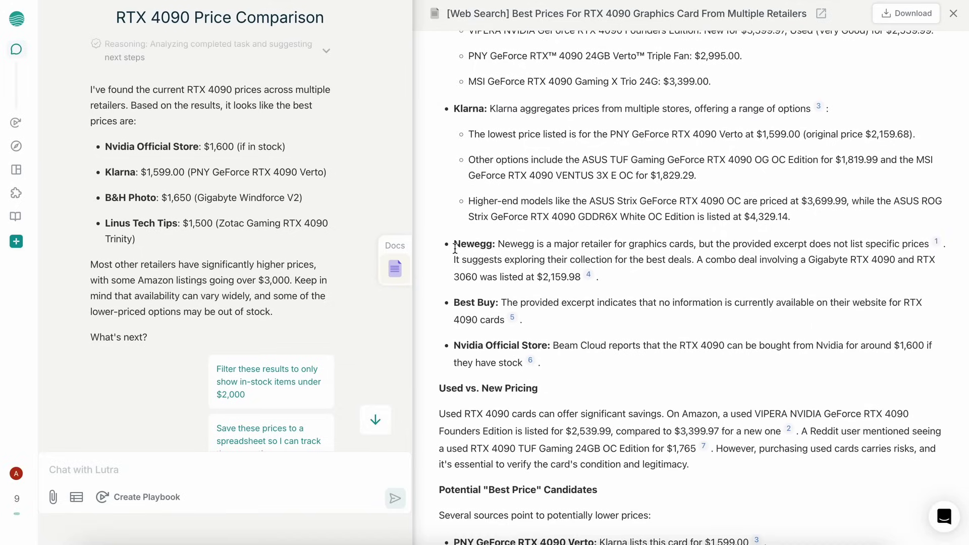
{"action": "left_click_drag", "start_coordinate": [454, 242], "coordinate": [545, 368]}
{"action": "left_click", "coordinate": [602, 298]}
{"action": "scroll", "coordinate": [611, 301], "scroll_direction": "down", "scroll_amount": 8}
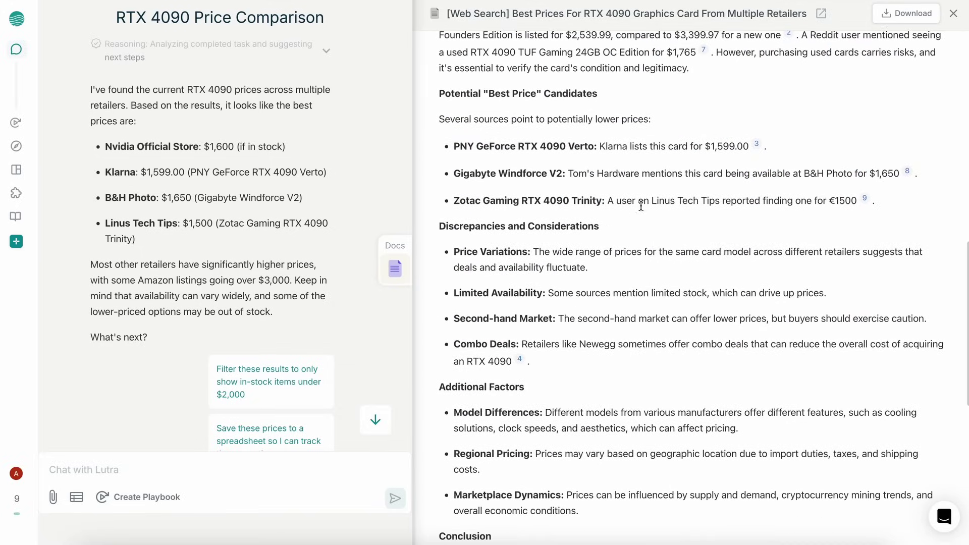
{"action": "scroll", "coordinate": [641, 206], "scroll_direction": "down", "scroll_amount": 7}
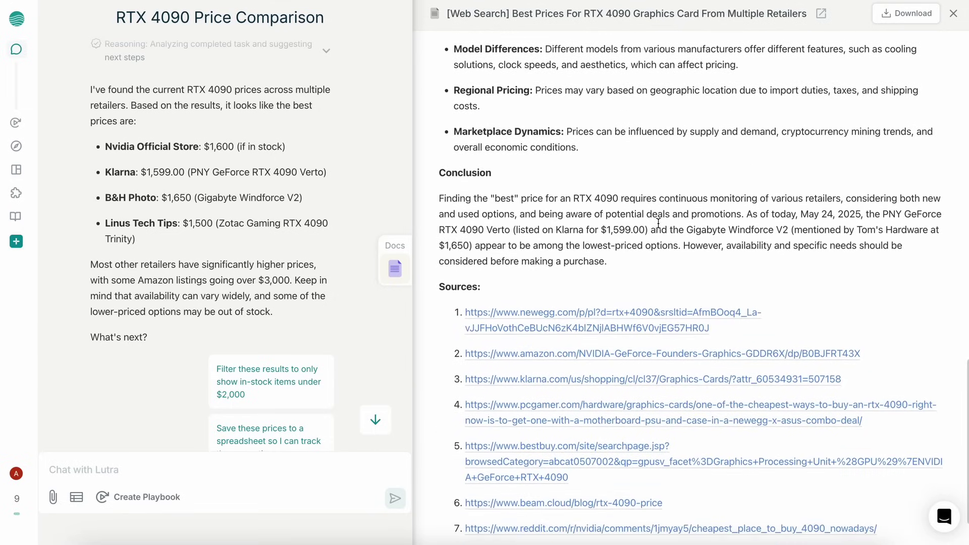
{"action": "scroll", "coordinate": [658, 223], "scroll_direction": "up", "scroll_amount": 15}
{"action": "left_click", "coordinate": [253, 466]}
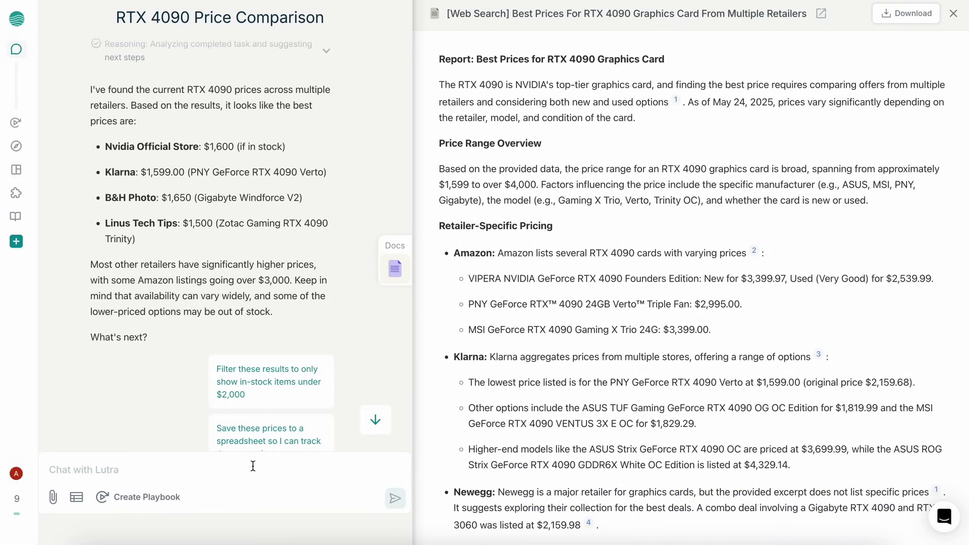
Step: Ask Lutra to put the RTX 4090 prices, model name and store name into a Google Sheet
{"action": "type", "text": "Put this in a google sheet. Record"}
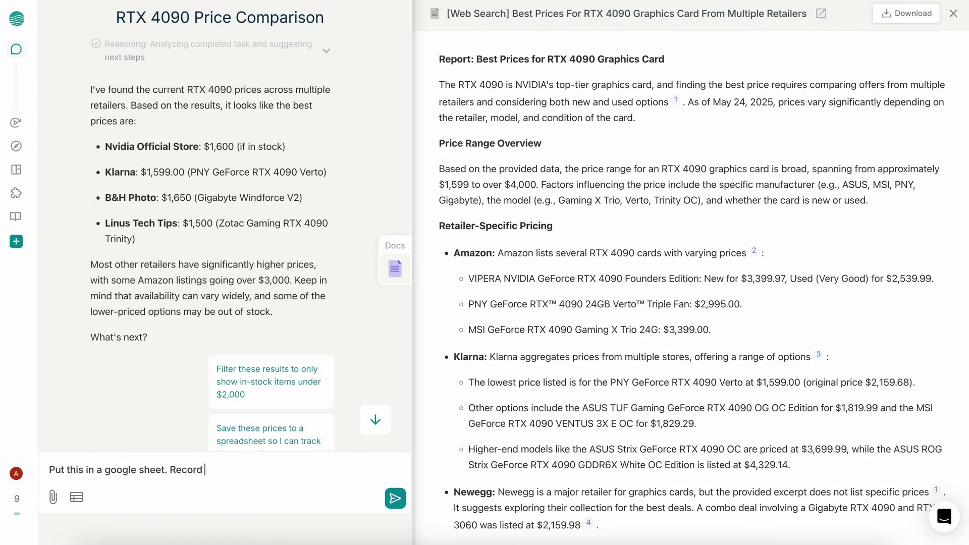
{"action": "type", "text": ", model name and store name."}
{"action": "key", "text": "Return"}
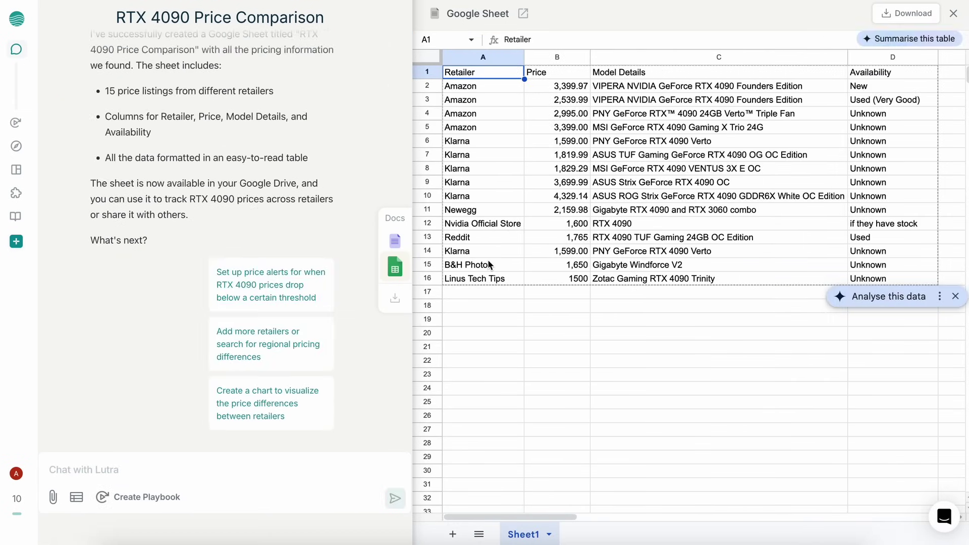
Step: Inspect the new RTX 4090 Price Comparison sheet's retailers and column B prices
{"action": "left_click", "coordinate": [489, 264]}
{"action": "scroll", "coordinate": [488, 264], "scroll_direction": "right", "scroll_amount": 2}
{"action": "scroll", "coordinate": [519, 202], "scroll_direction": "left", "scroll_amount": 2}
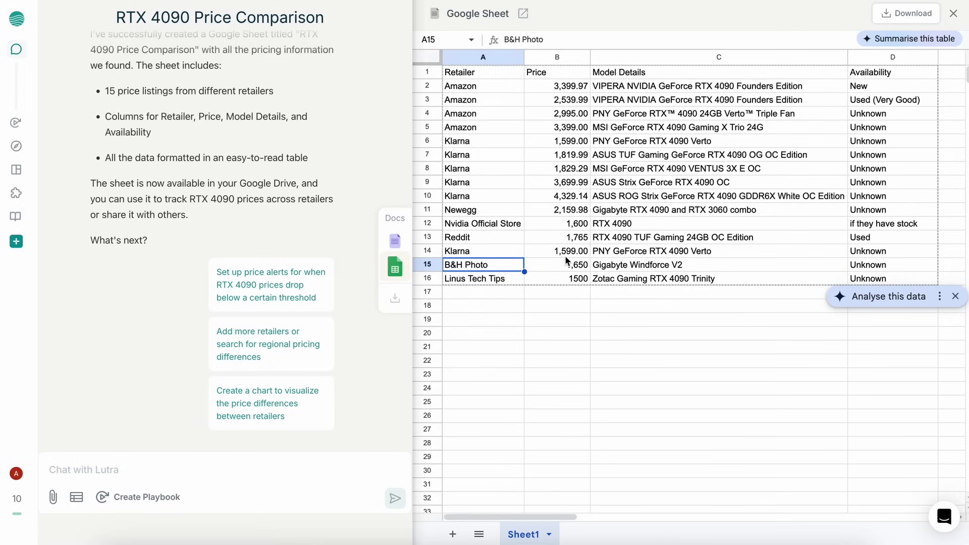
{"action": "left_click_drag", "start_coordinate": [569, 283], "coordinate": [557, 91]}
{"action": "left_click", "coordinate": [558, 91]}
{"action": "scroll", "coordinate": [568, 158], "scroll_direction": "right", "scroll_amount": 3}
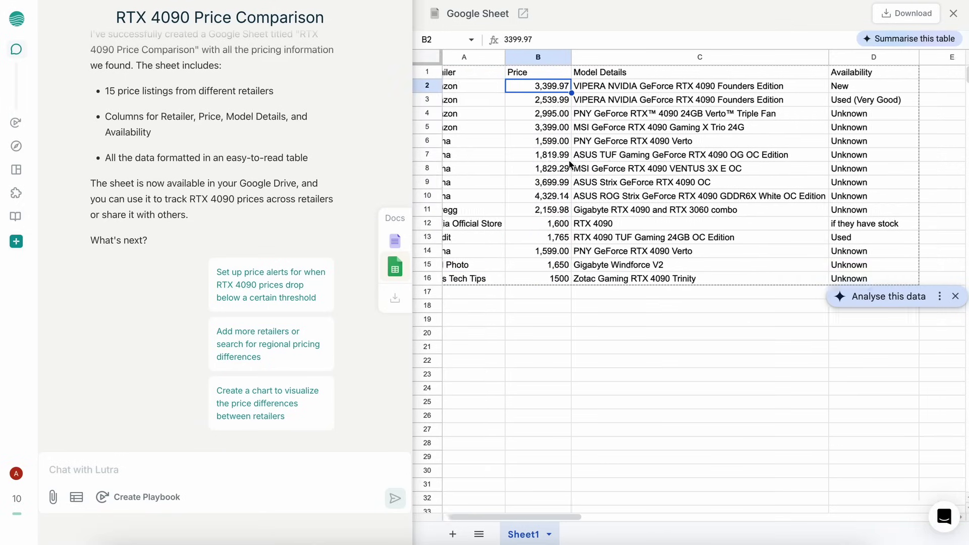
{"action": "scroll", "coordinate": [565, 158], "scroll_direction": "left", "scroll_amount": 3}
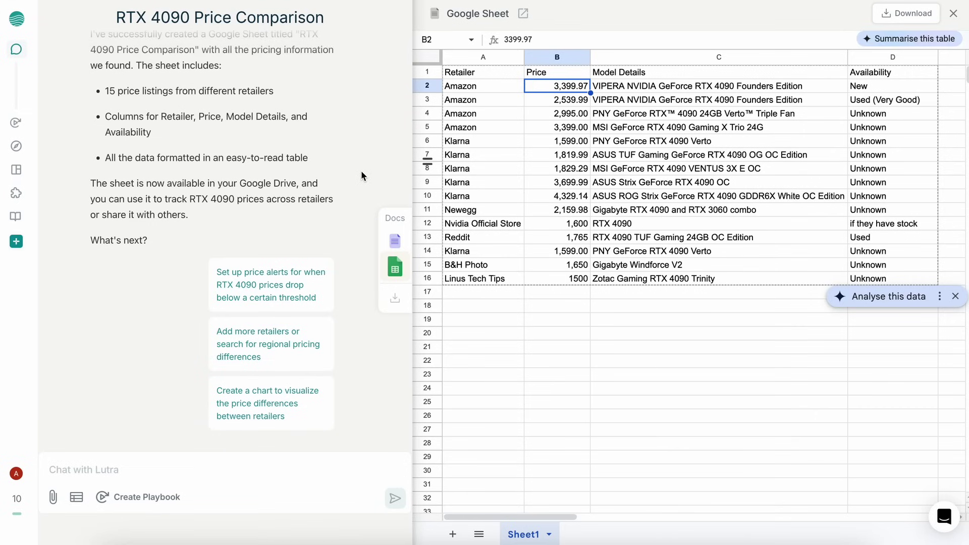
{"action": "scroll", "coordinate": [361, 171], "scroll_direction": "up", "scroll_amount": 2}
{"action": "scroll", "coordinate": [362, 171], "scroll_direction": "up", "scroll_amount": 5}
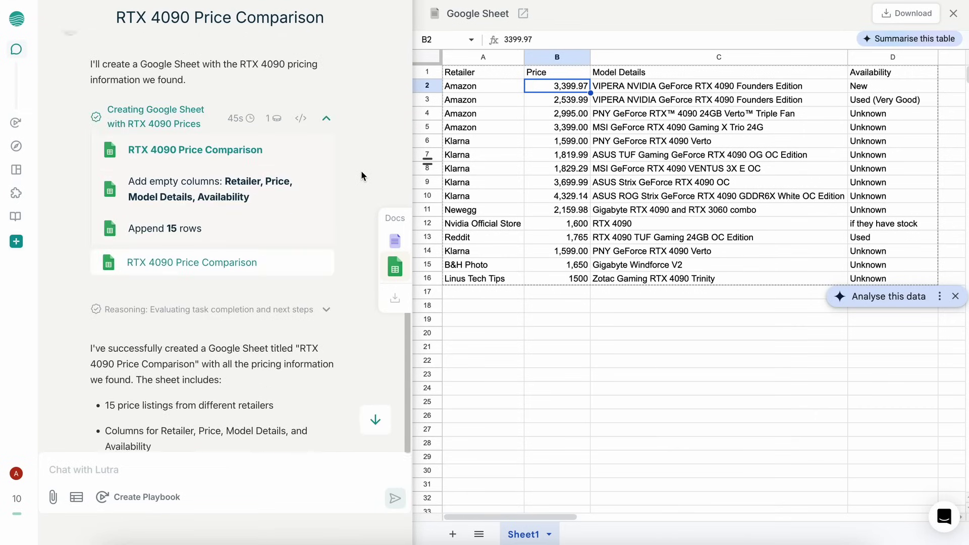
{"action": "scroll", "coordinate": [362, 171], "scroll_direction": "down", "scroll_amount": 8}
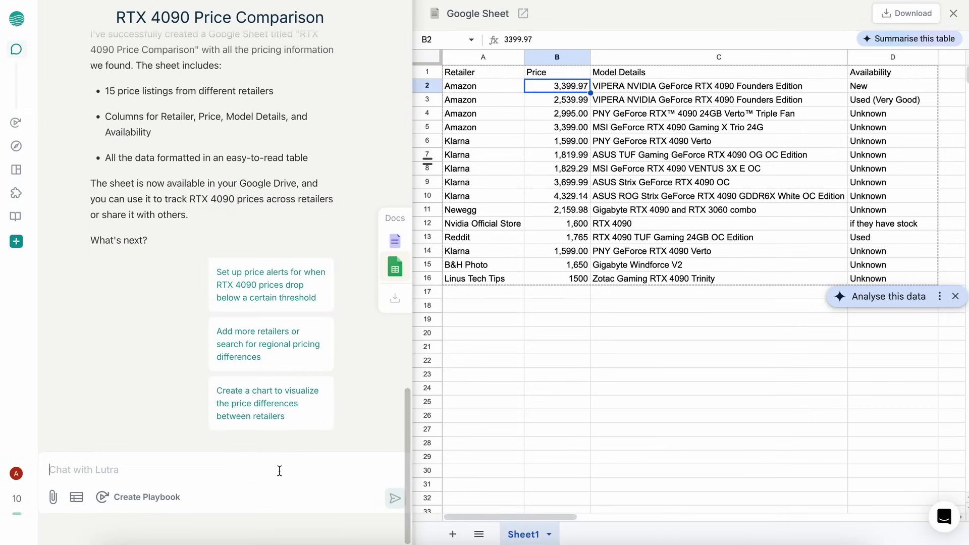
Step: Ask Lutra to read each product page's reviews and add average ratings, summaries, pros and cons
{"action": "type", "text": "Go to all these"}
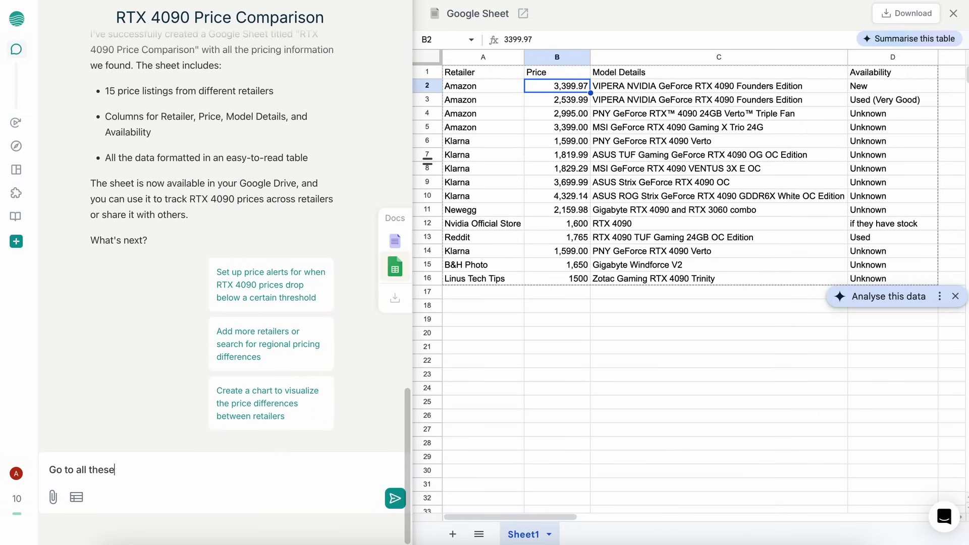
{"action": "type", "text": "product pages and read reviews and give me the average ratings of the product and what the users are saying (a summary) and also give me pros and cons about it as well. Put in new Google sheet columnds."}
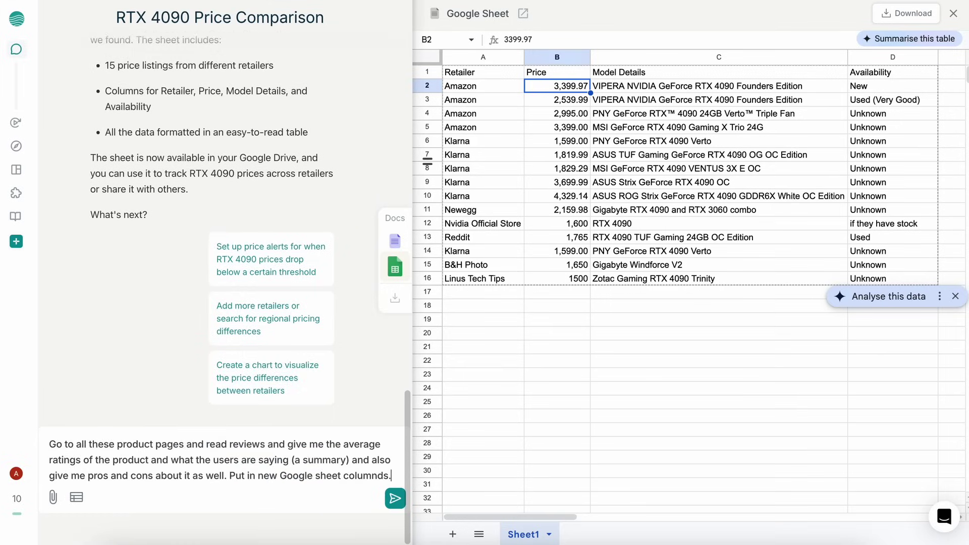
{"action": "key", "text": "Return"}
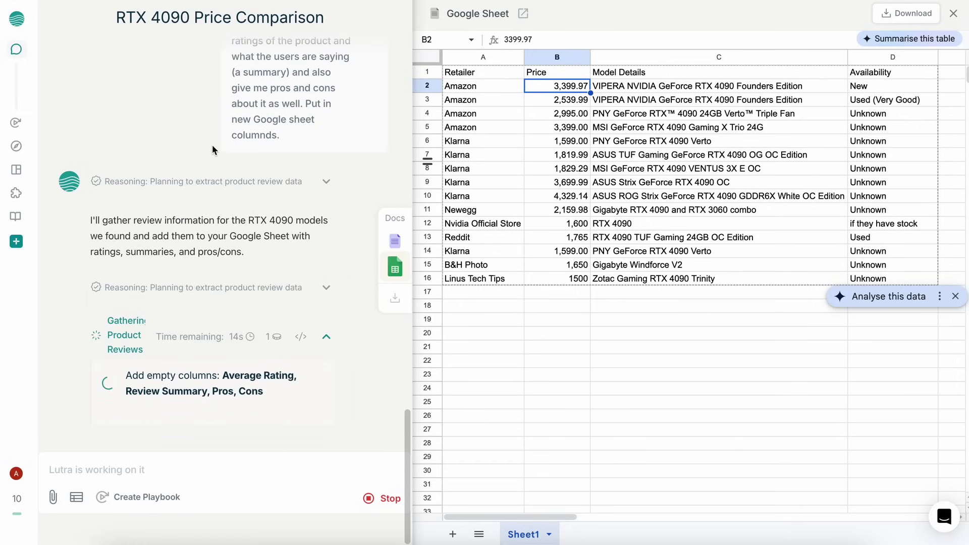
{"action": "scroll", "coordinate": [688, 293], "scroll_direction": "right", "scroll_amount": 3}
{"action": "scroll", "coordinate": [688, 290], "scroll_direction": "right", "scroll_amount": 3}
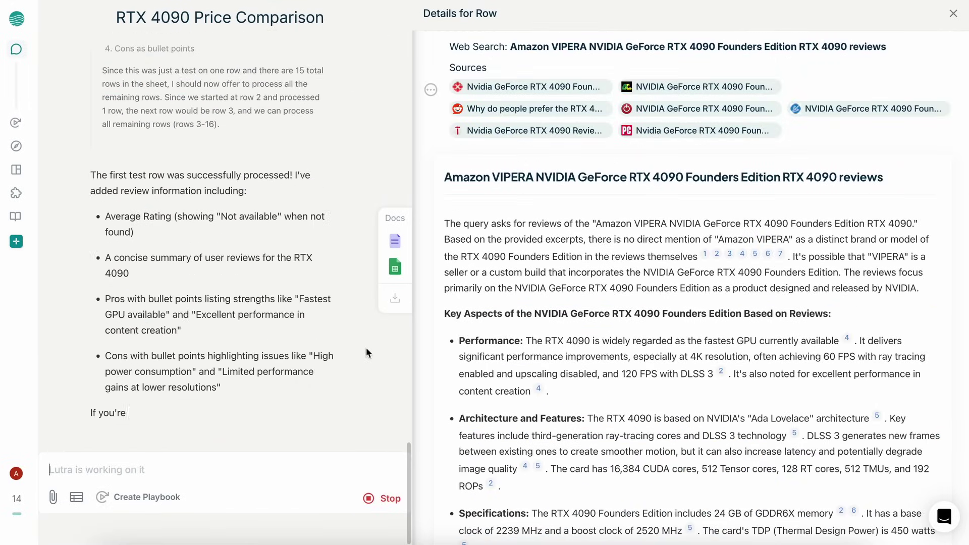
Step: Read the first row's full review summary in F2 and pros list in G2
{"action": "scroll", "coordinate": [580, 129], "scroll_direction": "left", "scroll_amount": 5}
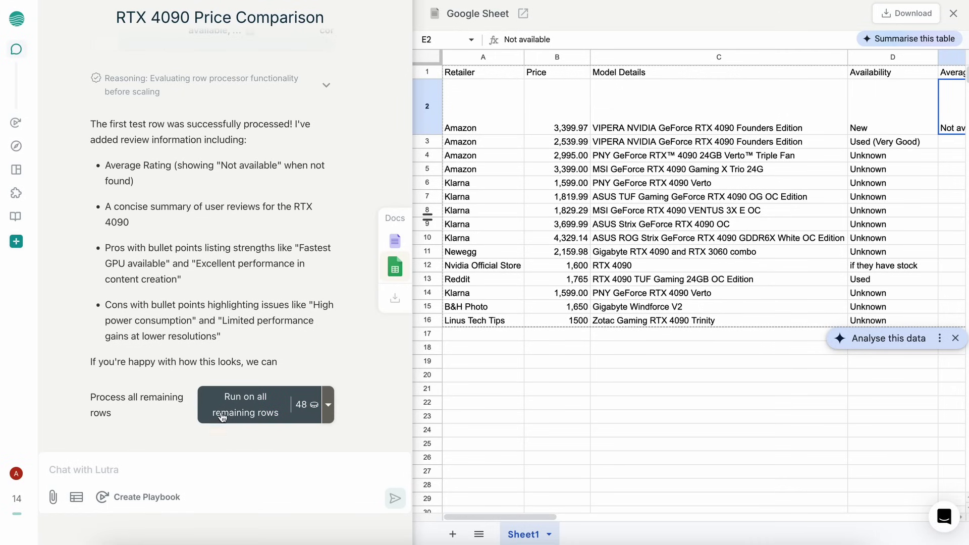
{"action": "scroll", "coordinate": [250, 328], "scroll_direction": "up", "scroll_amount": 5}
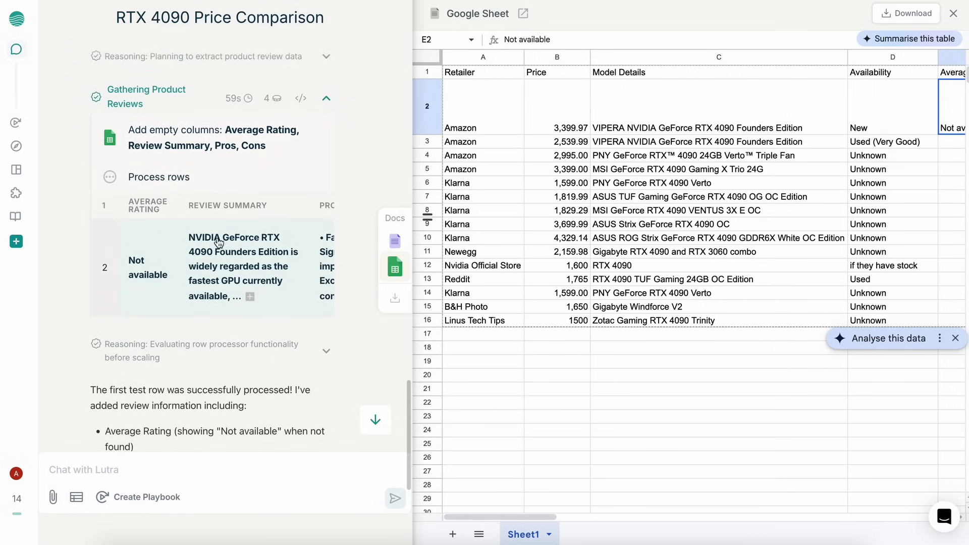
{"action": "scroll", "coordinate": [142, 276], "scroll_direction": "down", "scroll_amount": 1}
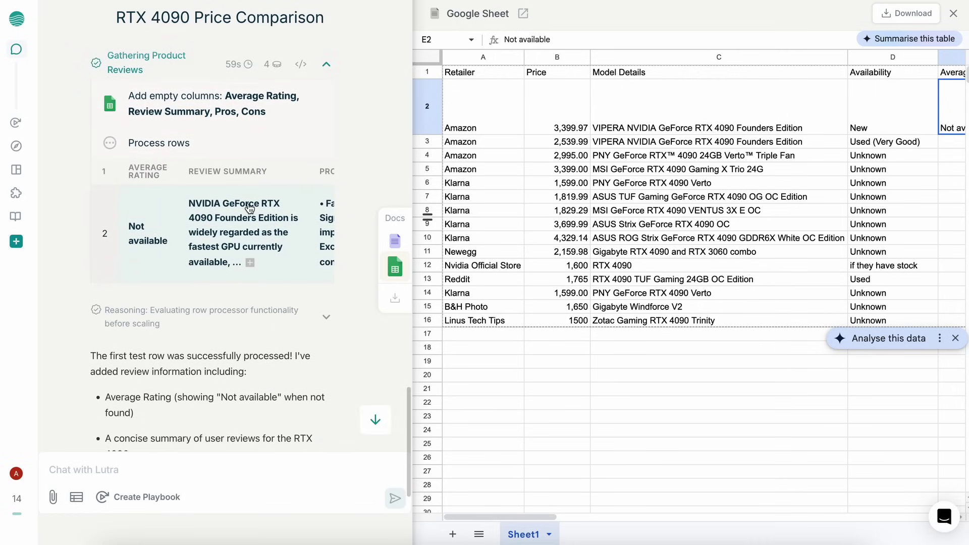
{"action": "scroll", "coordinate": [244, 210], "scroll_direction": "right", "scroll_amount": 10}
{"action": "scroll", "coordinate": [269, 219], "scroll_direction": "right", "scroll_amount": 5}
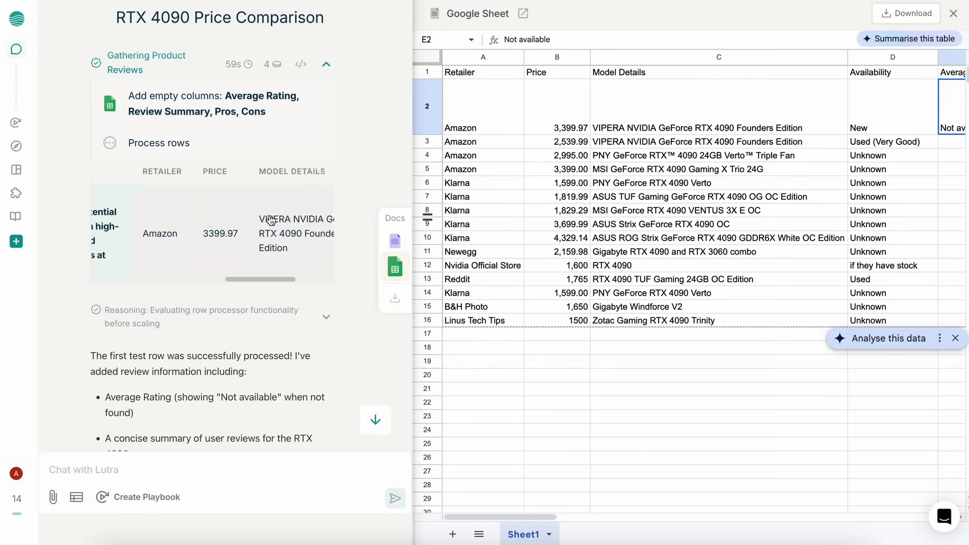
{"action": "scroll", "coordinate": [260, 223], "scroll_direction": "left", "scroll_amount": 10}
{"action": "scroll", "coordinate": [700, 243], "scroll_direction": "right", "scroll_amount": 10}
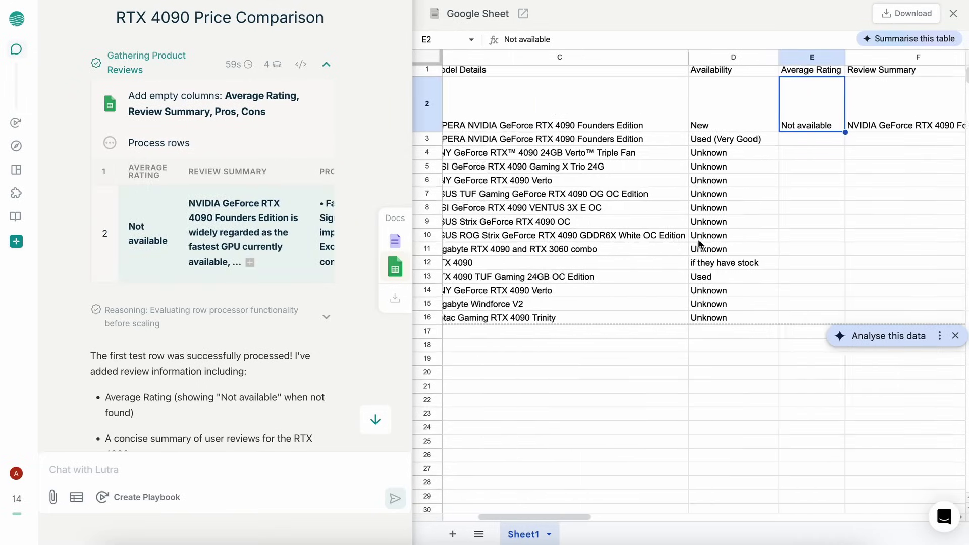
{"action": "double_click", "coordinate": [574, 99]}
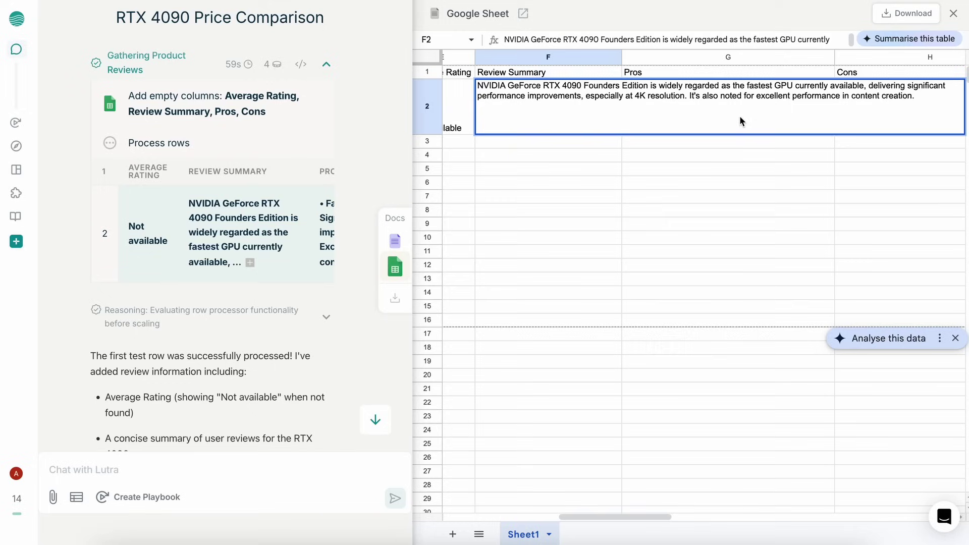
{"action": "left_click", "coordinate": [701, 184]}
{"action": "double_click", "coordinate": [698, 95]}
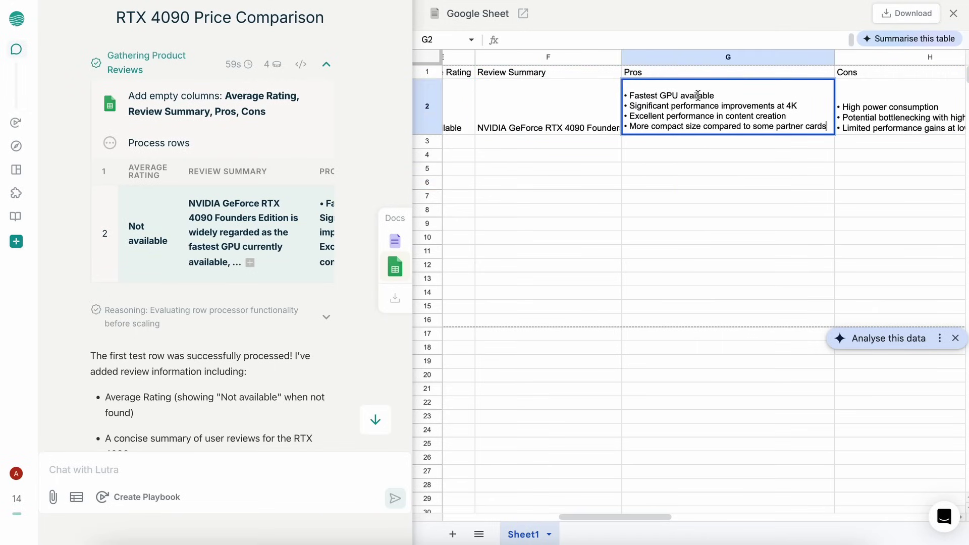
Step: Read the cons list in H2, then close the sheet panel beside the chat
{"action": "scroll", "coordinate": [744, 148], "scroll_direction": "right", "scroll_amount": 5}
{"action": "left_click", "coordinate": [745, 152]}
{"action": "left_click", "coordinate": [723, 121]}
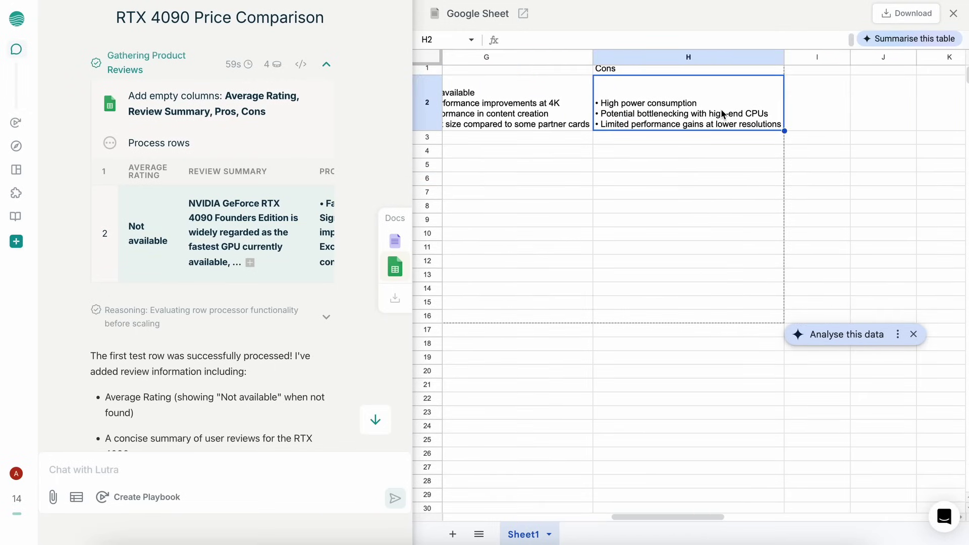
{"action": "double_click", "coordinate": [710, 125]}
{"action": "left_click", "coordinate": [721, 137]}
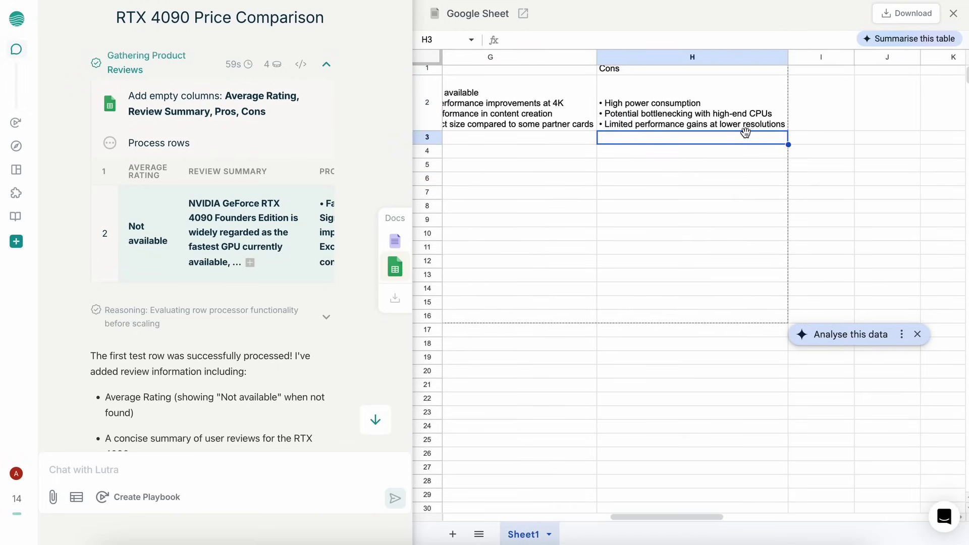
{"action": "scroll", "coordinate": [742, 136], "scroll_direction": "left", "scroll_amount": 5}
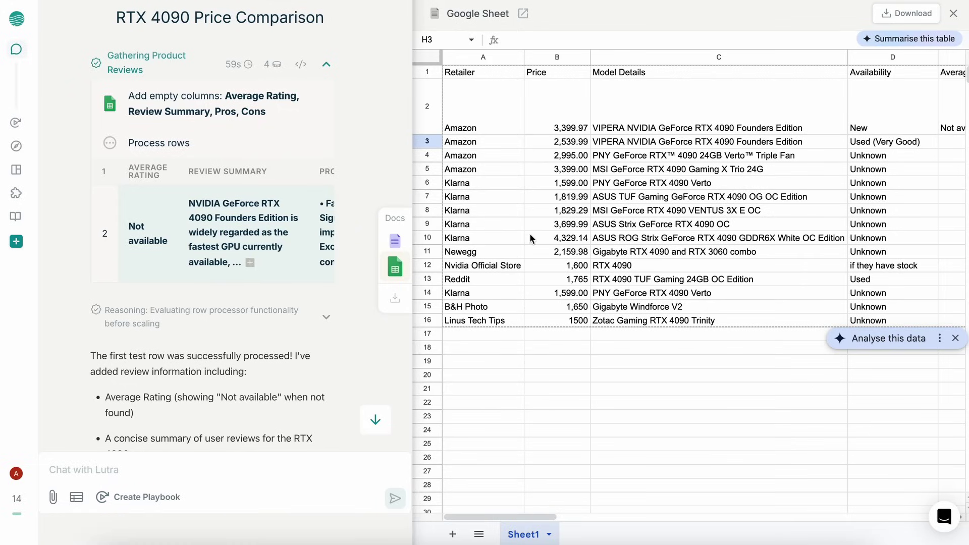
{"action": "left_click", "coordinate": [394, 276]}
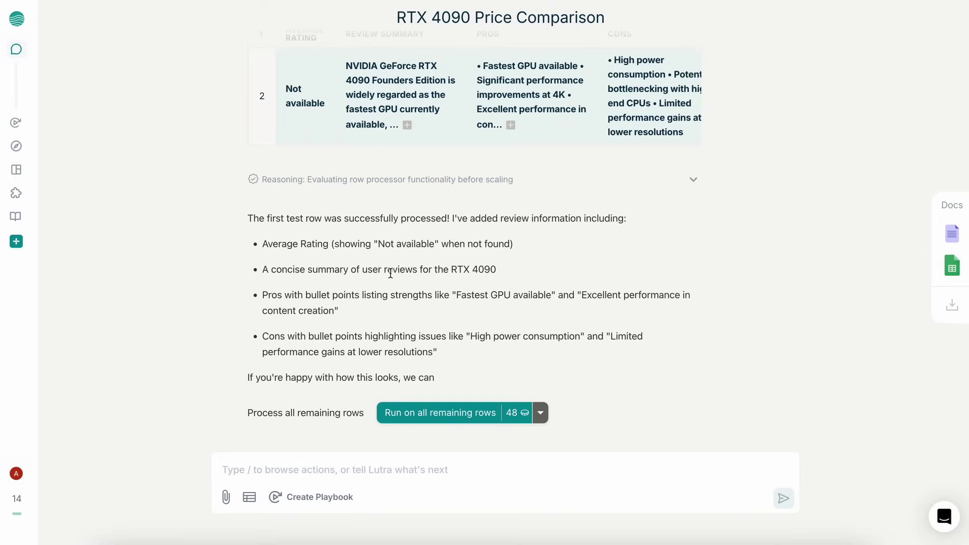
Step: Save the chat as the 'Product Price and Review Aggregator' playbook after reviewing its eight-step plan
{"action": "left_click", "coordinate": [313, 500]}
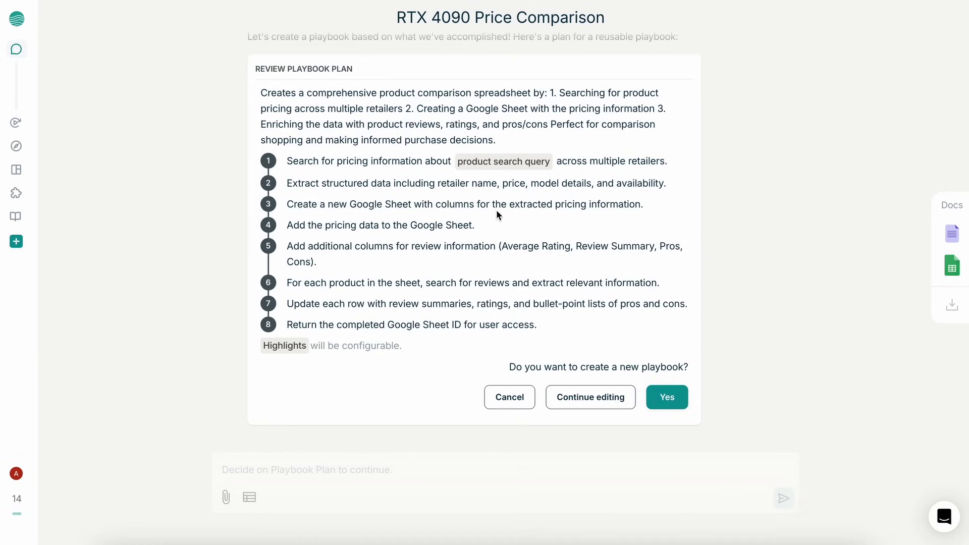
{"action": "triple_click", "coordinate": [291, 203]}
{"action": "triple_click", "coordinate": [294, 225]}
{"action": "double_click", "coordinate": [295, 248]}
{"action": "left_click", "coordinate": [296, 249]}
{"action": "triple_click", "coordinate": [301, 297]}
{"action": "double_click", "coordinate": [301, 305]}
{"action": "left_click", "coordinate": [301, 304]}
{"action": "triple_click", "coordinate": [305, 324]}
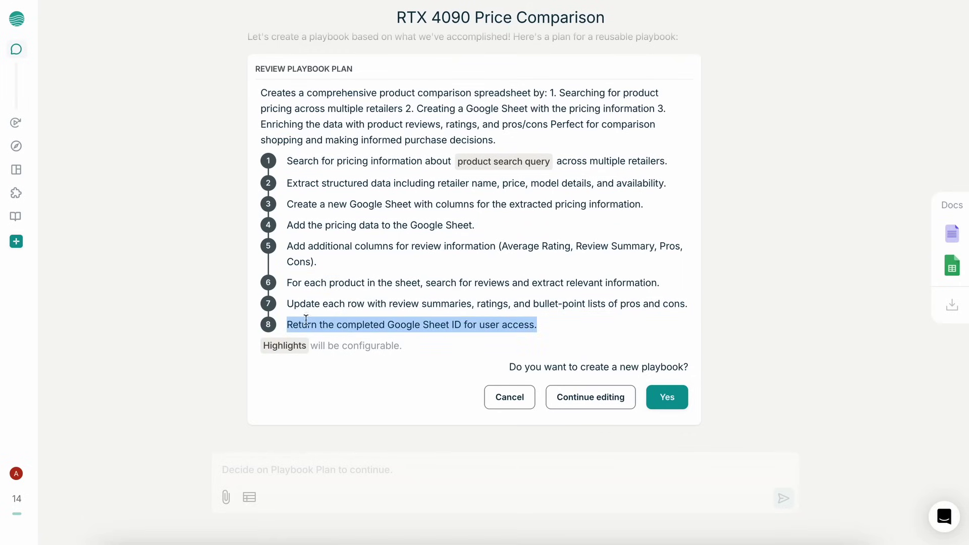
{"action": "left_click", "coordinate": [413, 260]}
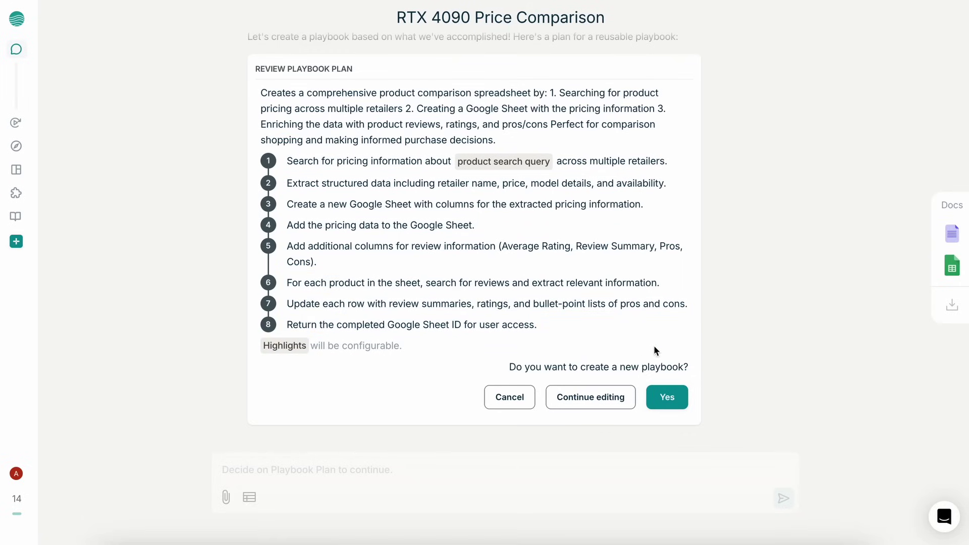
{"action": "left_click", "coordinate": [678, 396]}
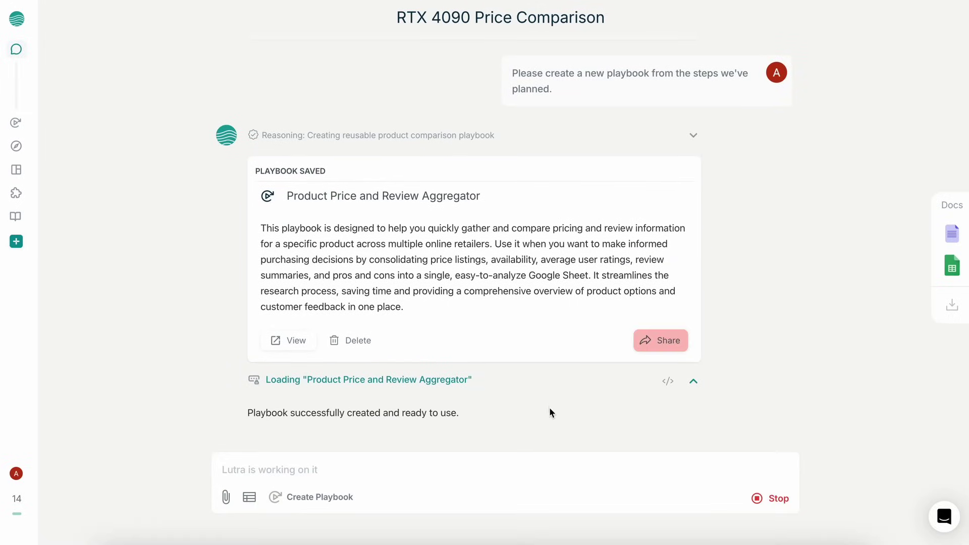
Step: Open the saved playbook and replace the RTX 4090 search query with 'Macbook Air M4'
{"action": "left_click", "coordinate": [305, 337]}
{"action": "scroll", "coordinate": [243, 225], "scroll_direction": "down", "scroll_amount": 2}
{"action": "scroll", "coordinate": [242, 227], "scroll_direction": "down", "scroll_amount": 4}
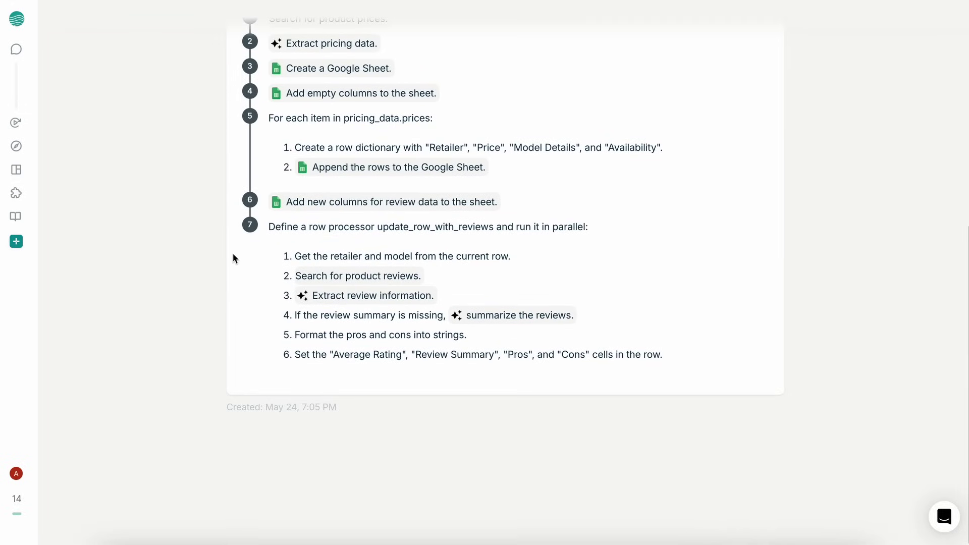
{"action": "scroll", "coordinate": [244, 230], "scroll_direction": "up", "scroll_amount": 6}
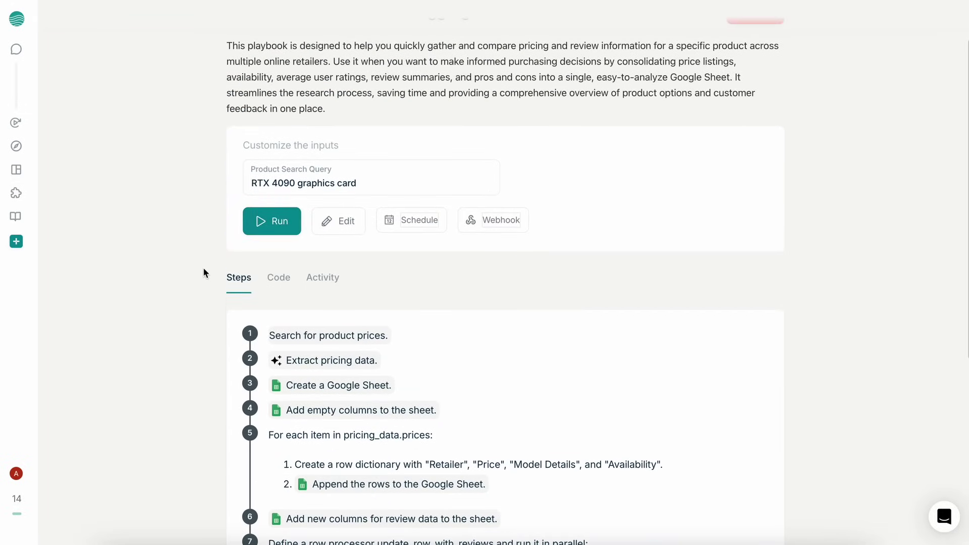
{"action": "scroll", "coordinate": [204, 276], "scroll_direction": "up", "scroll_amount": 2}
{"action": "double_click", "coordinate": [313, 256]}
{"action": "left_click", "coordinate": [301, 256]}
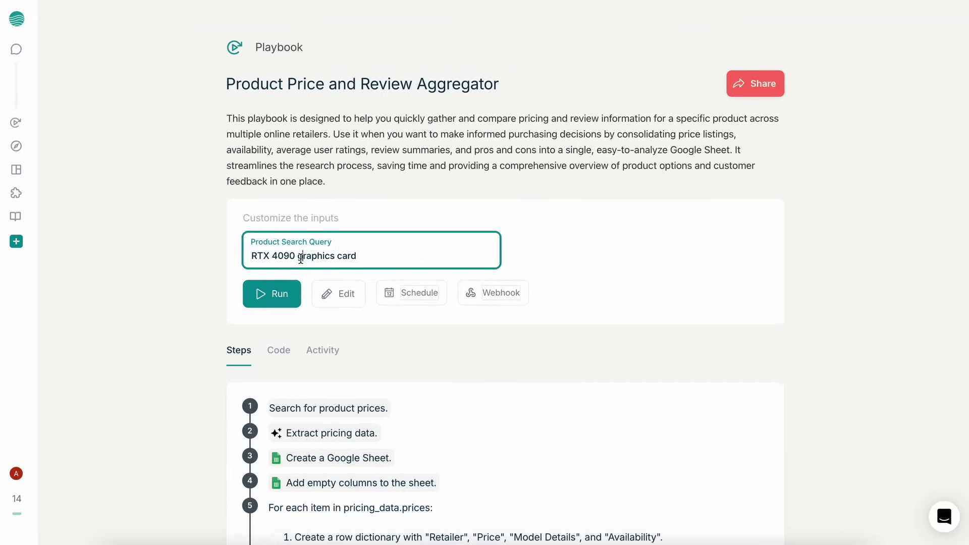
{"action": "left_click_drag", "start_coordinate": [295, 257], "coordinate": [251, 257]}
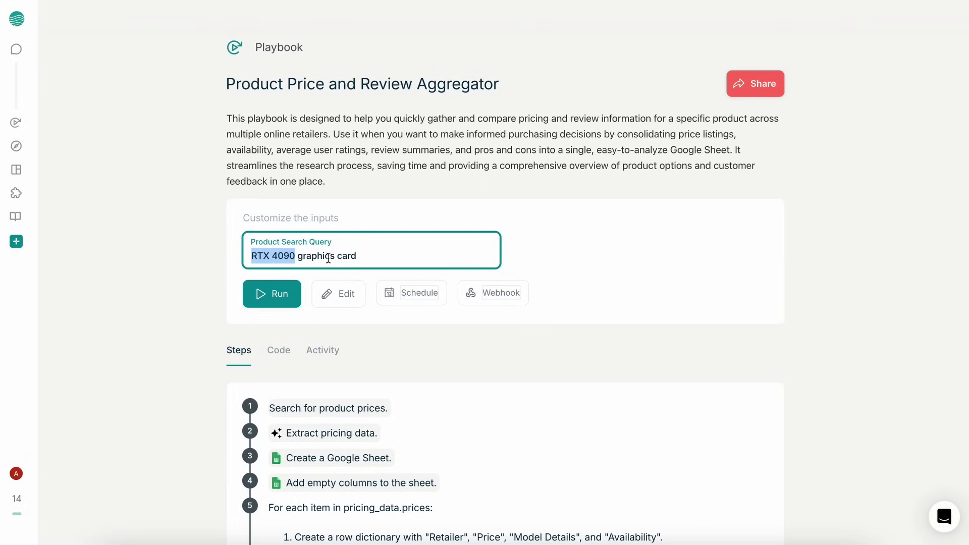
{"action": "key", "text": "ctrl+a"}
{"action": "type", "text": "Macb"}
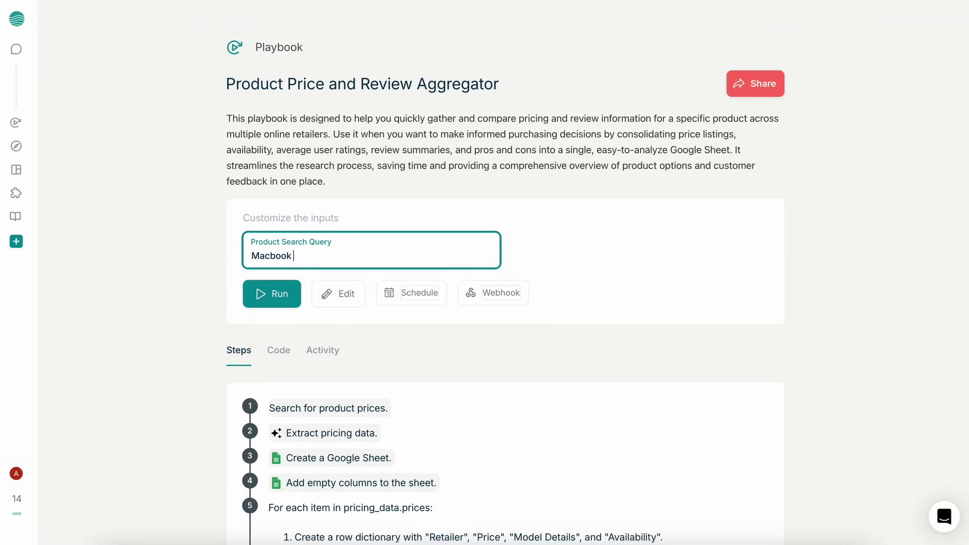
{"action": "type", "text": "ook Air M4"}
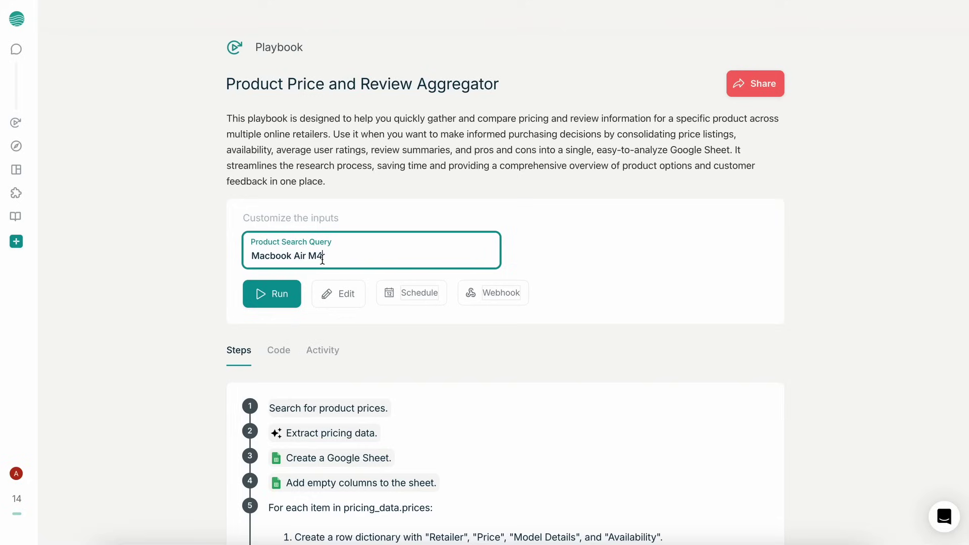
Step: Run the playbook for the Macbook Air M4 and look over the resulting report
{"action": "left_click", "coordinate": [278, 305]}
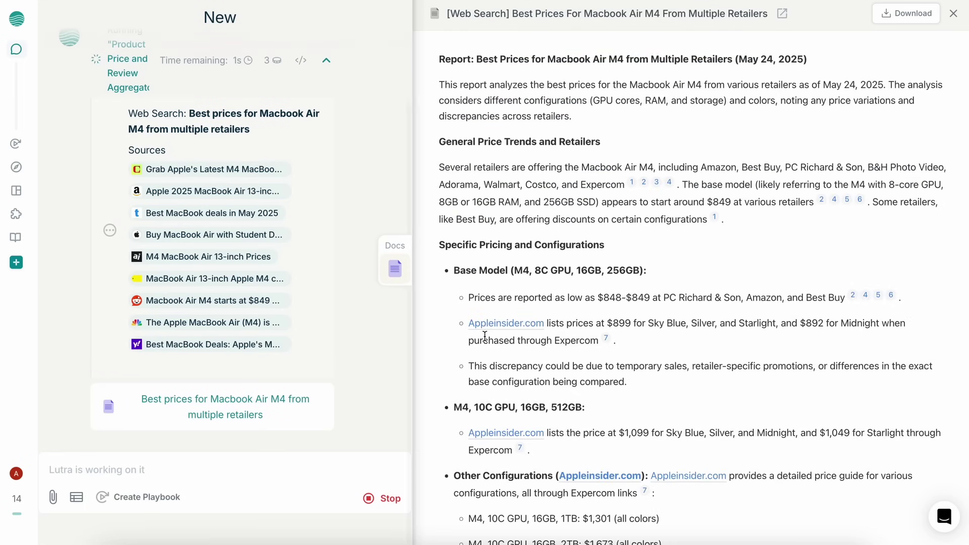
{"action": "scroll", "coordinate": [638, 308], "scroll_direction": "down", "scroll_amount": 7}
{"action": "scroll", "coordinate": [621, 310], "scroll_direction": "down", "scroll_amount": 5}
{"action": "scroll", "coordinate": [613, 263], "scroll_direction": "up", "scroll_amount": 15}
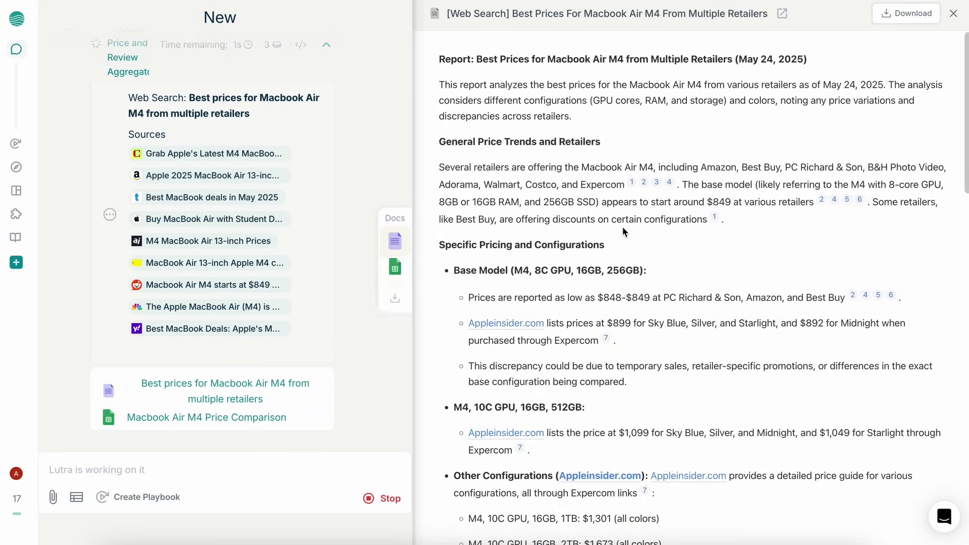
Step: Widen the Pros column G so its text shows fully
{"action": "scroll", "coordinate": [590, 268], "scroll_direction": "right", "scroll_amount": 6}
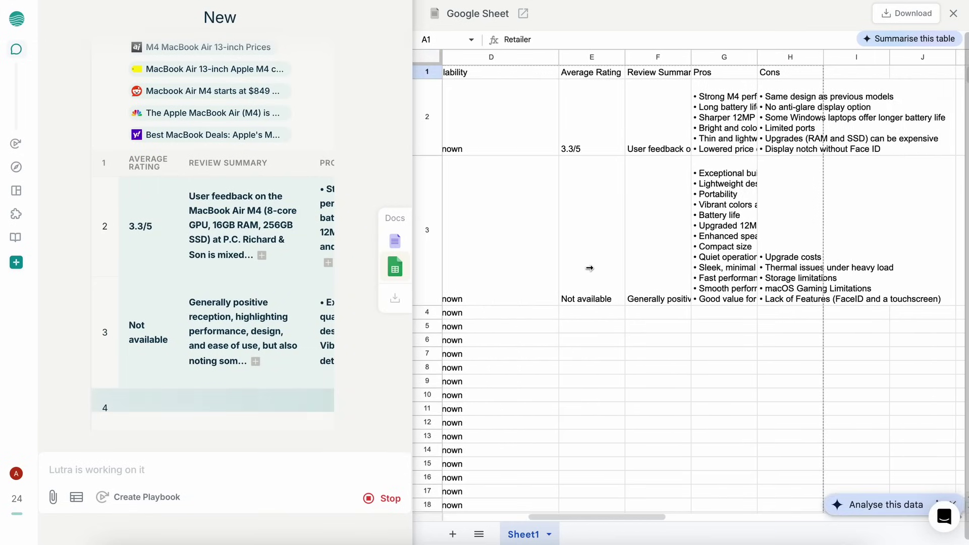
{"action": "left_click_drag", "start_coordinate": [754, 56], "coordinate": [942, 71]}
{"action": "scroll", "coordinate": [837, 68], "scroll_direction": "right", "scroll_amount": 2}
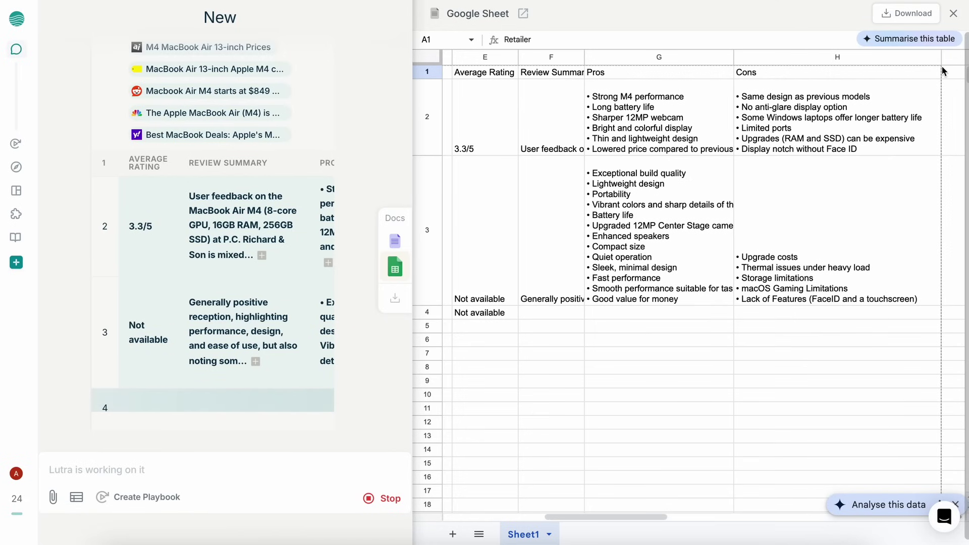
{"action": "scroll", "coordinate": [853, 151], "scroll_direction": "left", "scroll_amount": 3}
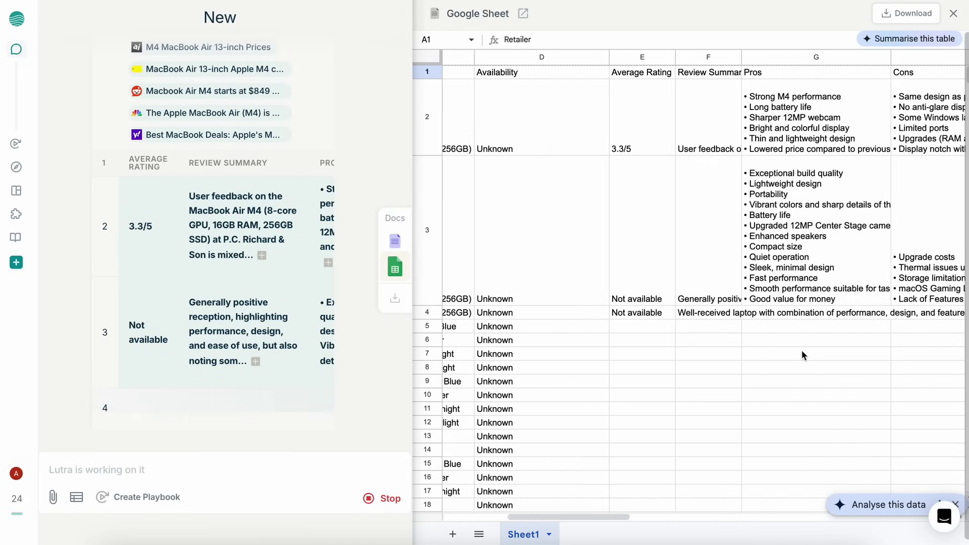
{"action": "scroll", "coordinate": [791, 345], "scroll_direction": "right", "scroll_amount": 2}
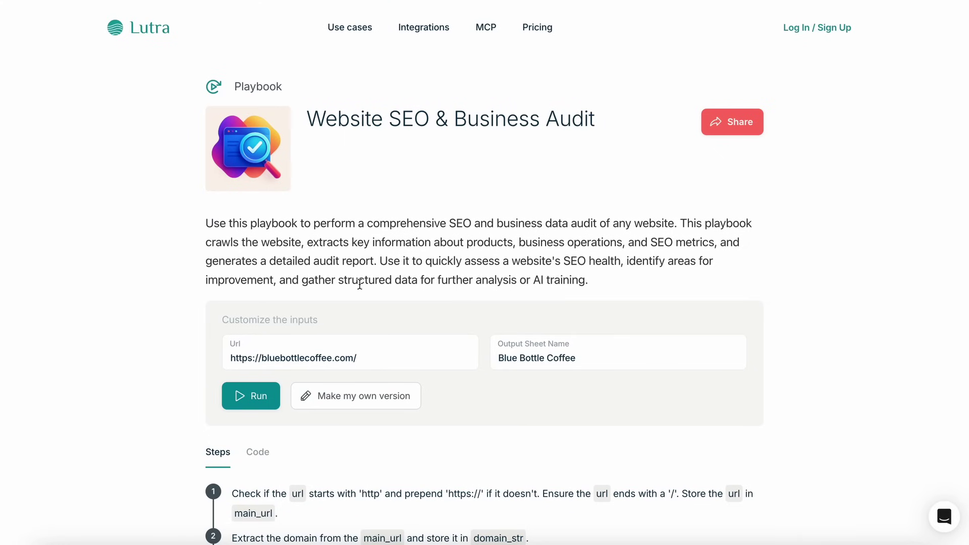
Step: Check the bluebottlecoffee.com URL and output sheet name, then run the SEO audit playbook
{"action": "scroll", "coordinate": [359, 284], "scroll_direction": "down", "scroll_amount": 1}
{"action": "left_click_drag", "start_coordinate": [377, 314], "coordinate": [214, 316]}
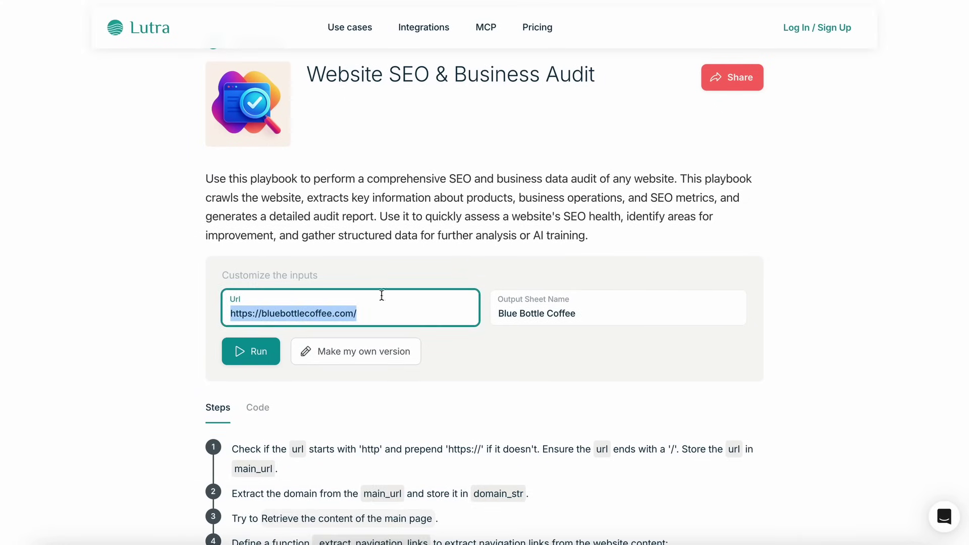
{"action": "left_click", "coordinate": [546, 310]}
{"action": "scroll", "coordinate": [543, 311], "scroll_direction": "up", "scroll_amount": 2}
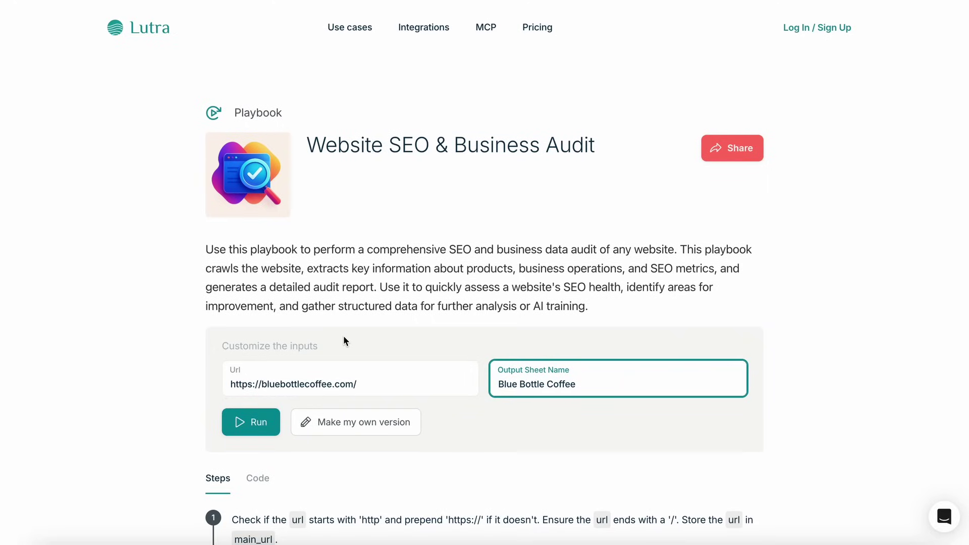
{"action": "double_click", "coordinate": [314, 383]}
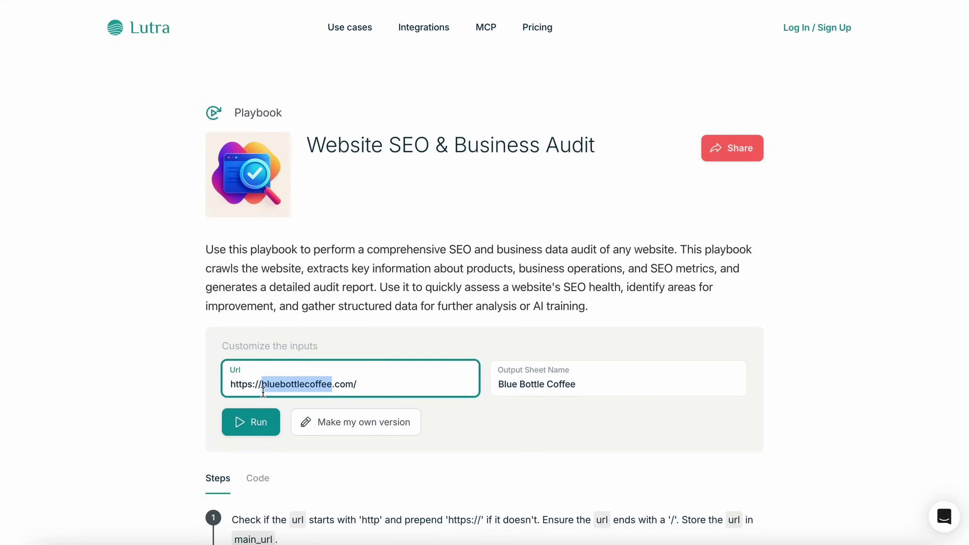
{"action": "left_click", "coordinate": [255, 421]}
{"action": "scroll", "coordinate": [240, 320], "scroll_direction": "down", "scroll_amount": 1}
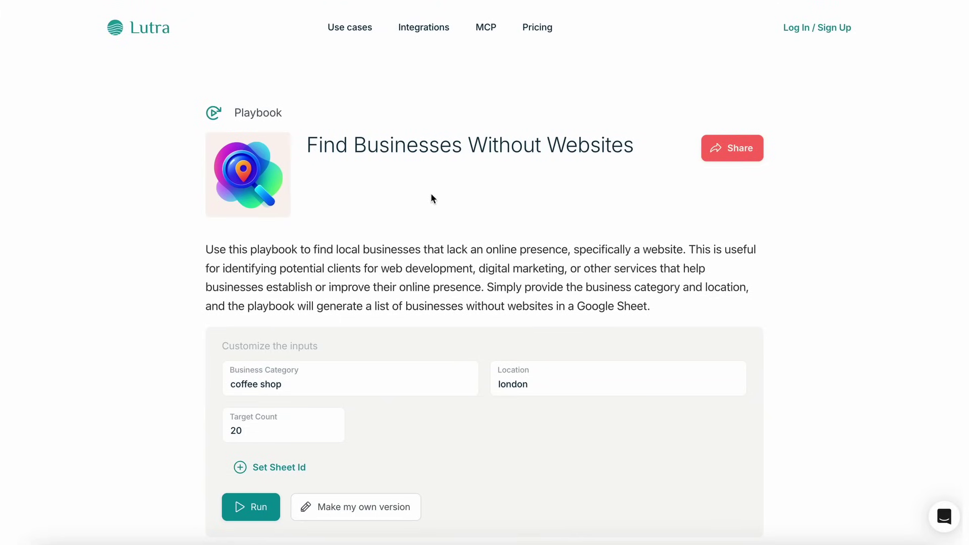
Step: Confirm location London and category coffee shop, then run the business-finder playbook
{"action": "double_click", "coordinate": [541, 371]}
{"action": "triple_click", "coordinate": [346, 389]}
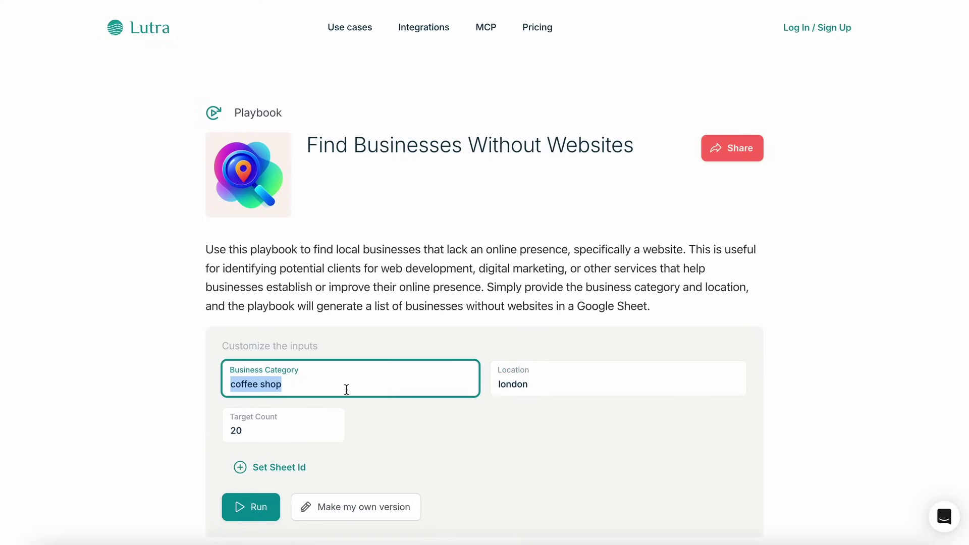
{"action": "left_click", "coordinate": [255, 507]}
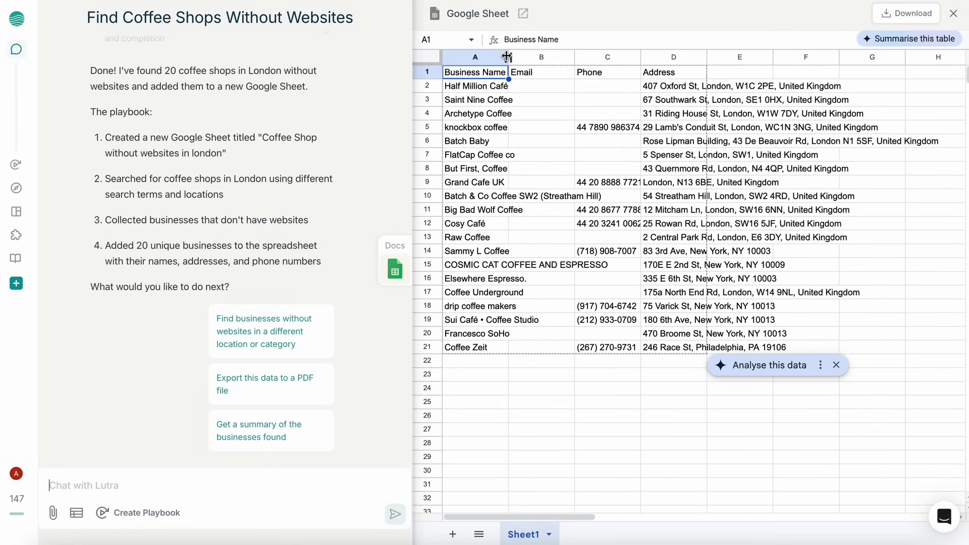
Step: Autofit columns A and D of the coffee shop sheet to the business names and addresses
{"action": "double_click", "coordinate": [508, 56]}
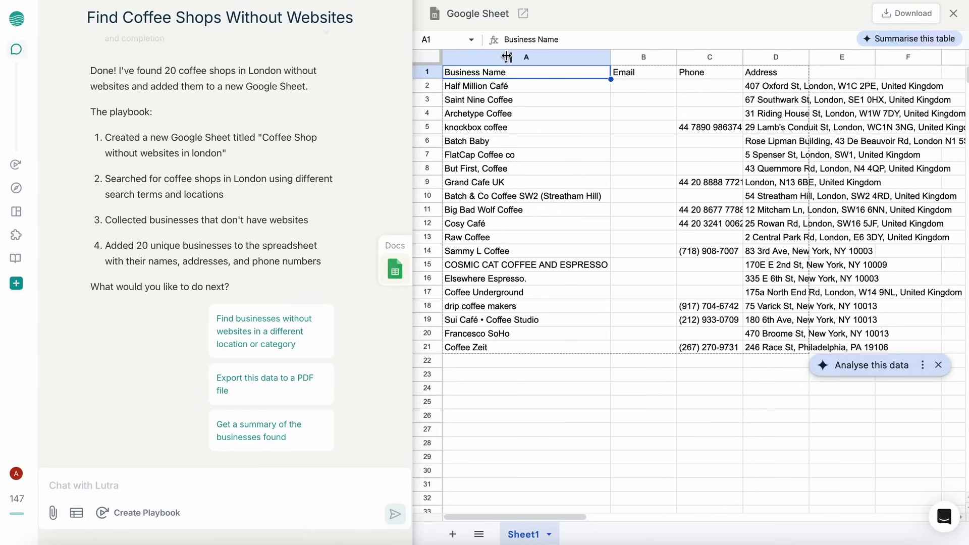
{"action": "double_click", "coordinate": [809, 56]}
{"action": "left_click", "coordinate": [514, 225]}
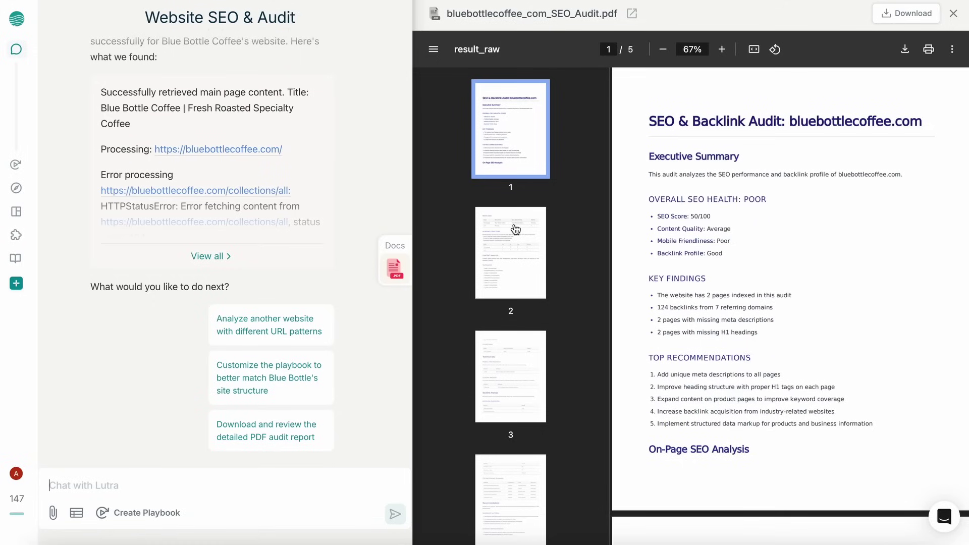
Step: Page through the Blue Bottle SEO audit PDF from page 2 to the last page
{"action": "left_click", "coordinate": [522, 270]}
{"action": "left_click", "coordinate": [520, 350]}
{"action": "scroll", "coordinate": [522, 358], "scroll_direction": "down", "scroll_amount": 1}
{"action": "scroll", "coordinate": [524, 361], "scroll_direction": "down", "scroll_amount": 1}
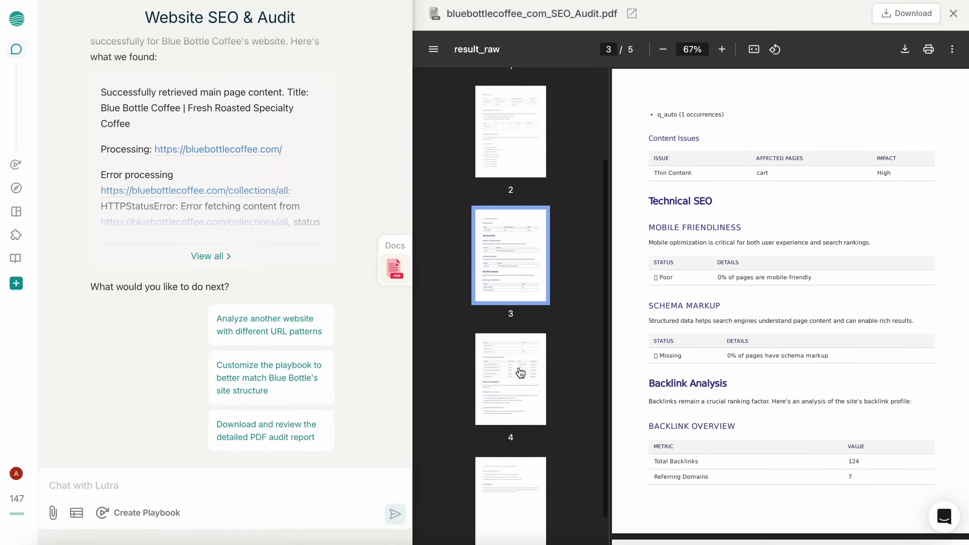
{"action": "left_click", "coordinate": [519, 372]}
{"action": "left_click", "coordinate": [520, 456]}
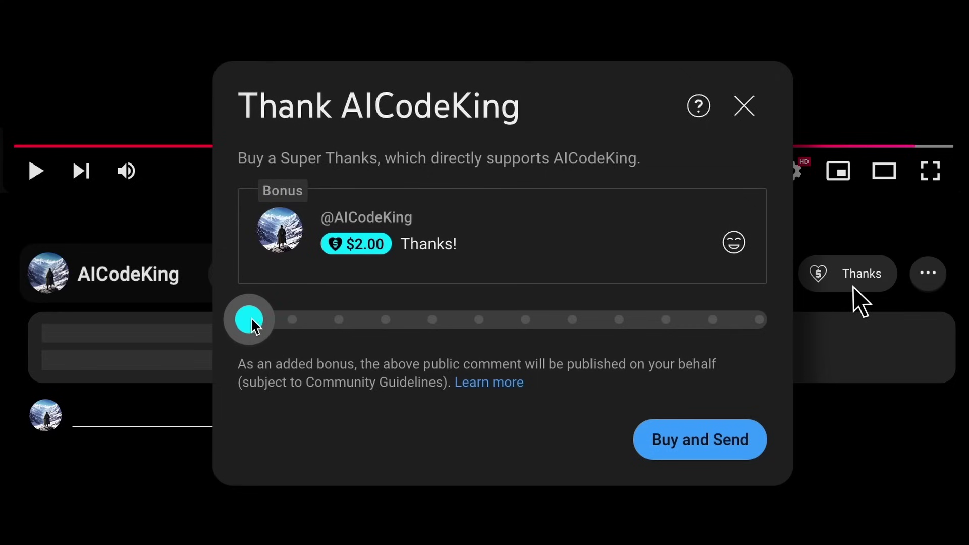
Step: Try a $10.00 Super Thanks amount, then bring up the channel's membership tiers
{"action": "left_click_drag", "start_coordinate": [252, 325], "coordinate": [341, 324]}
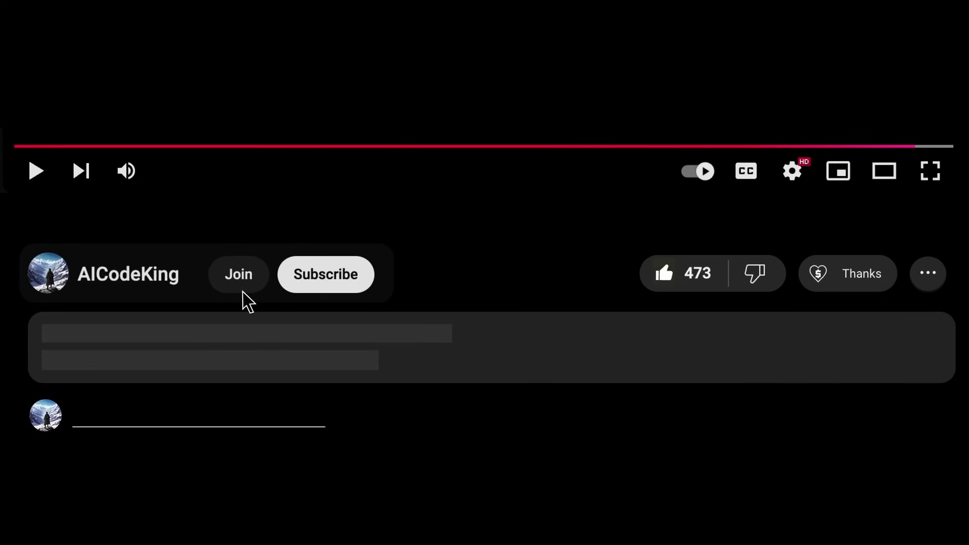
{"action": "left_click", "coordinate": [242, 290]}
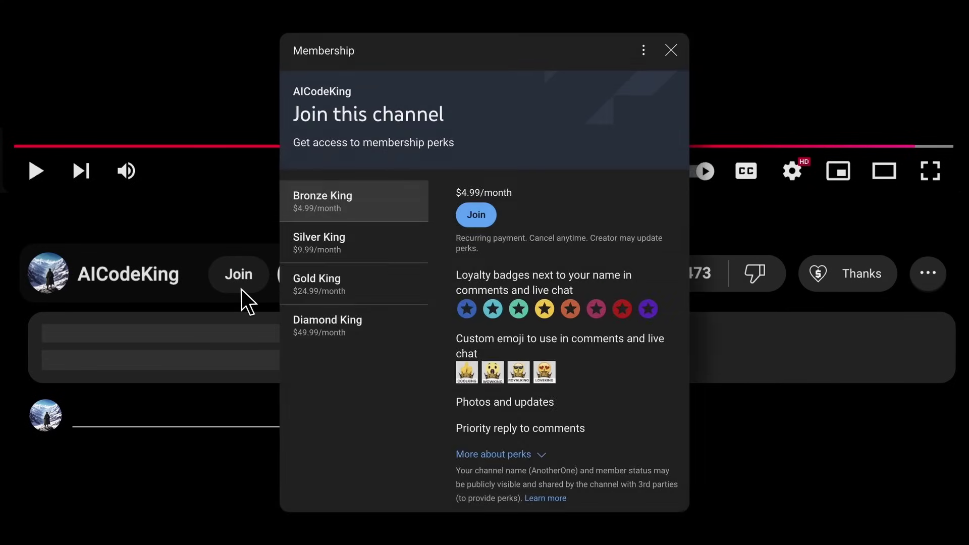